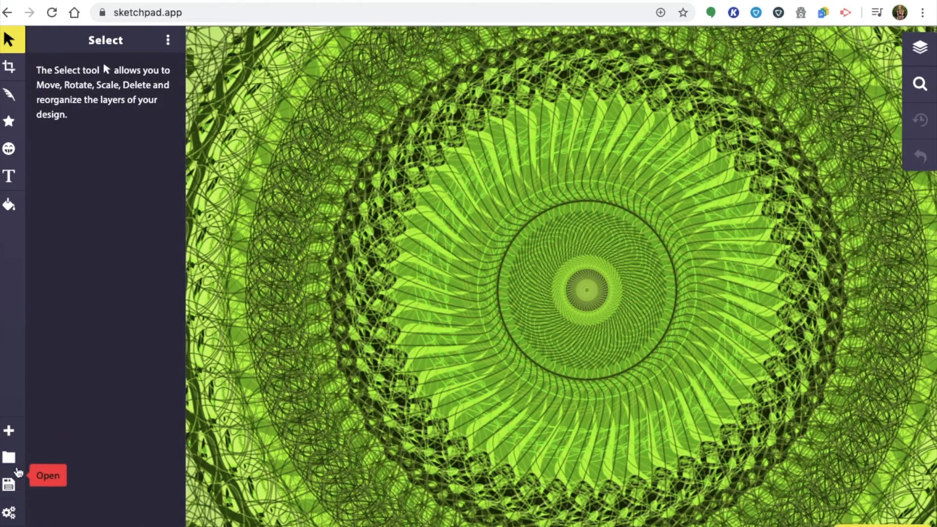
- Create a new blank 1146 x 752 px drawing
left_click(17, 460)
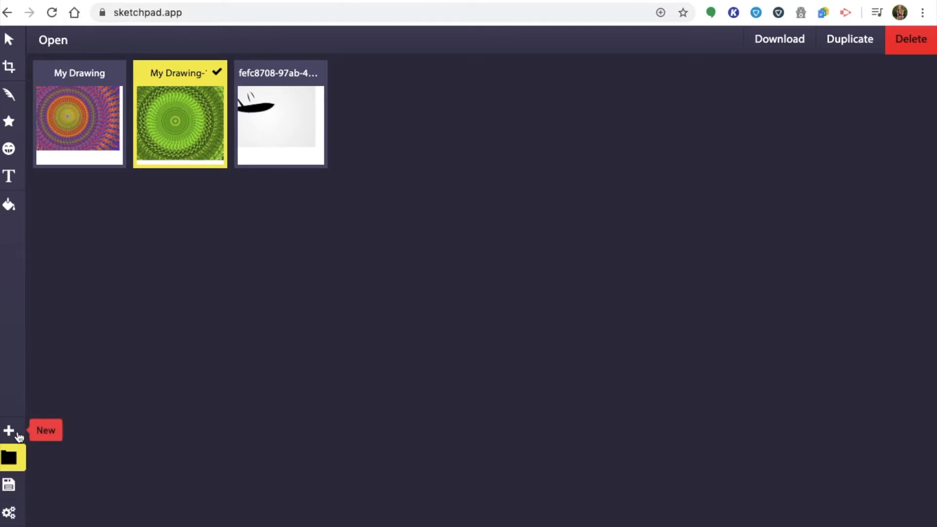
left_click(19, 437)
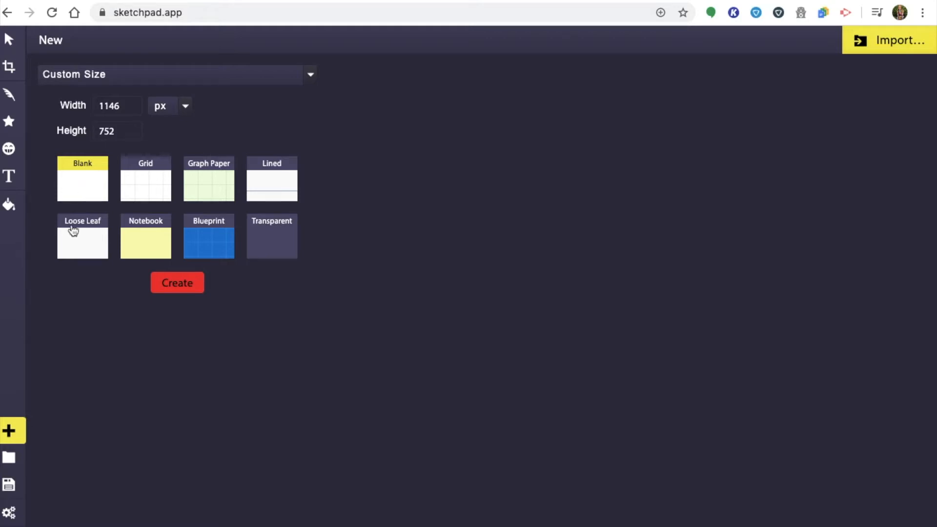
left_click(190, 288)
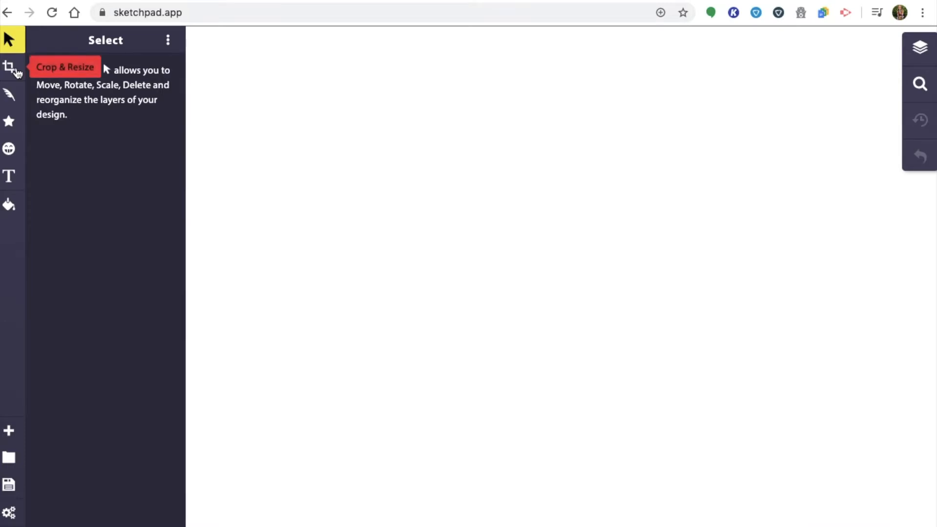
- Change the drawing brush to Pencil
left_click(16, 70)
left_click(11, 98)
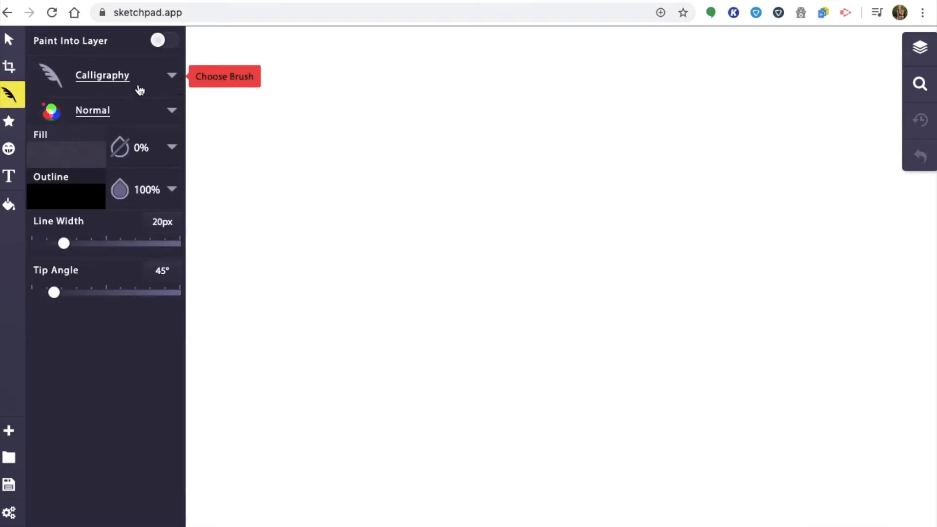
left_click(10, 97)
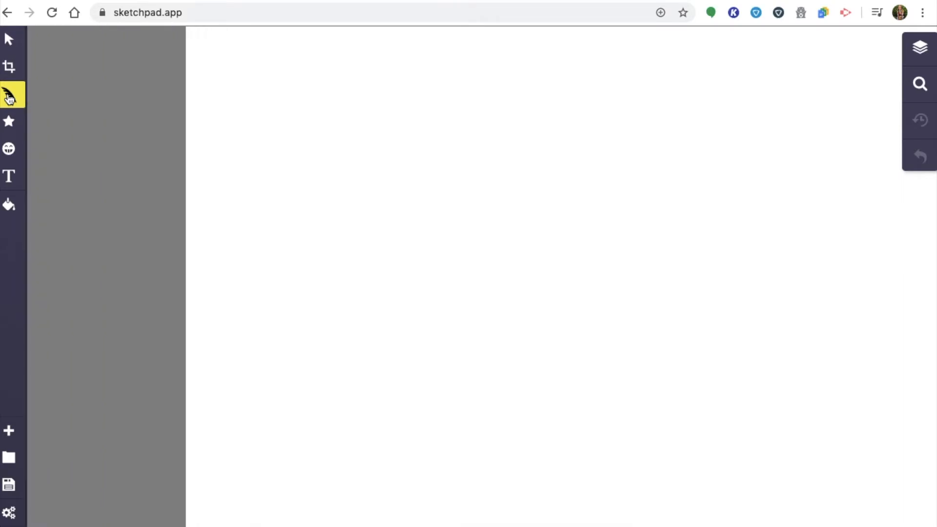
left_click(14, 102)
left_click(167, 80)
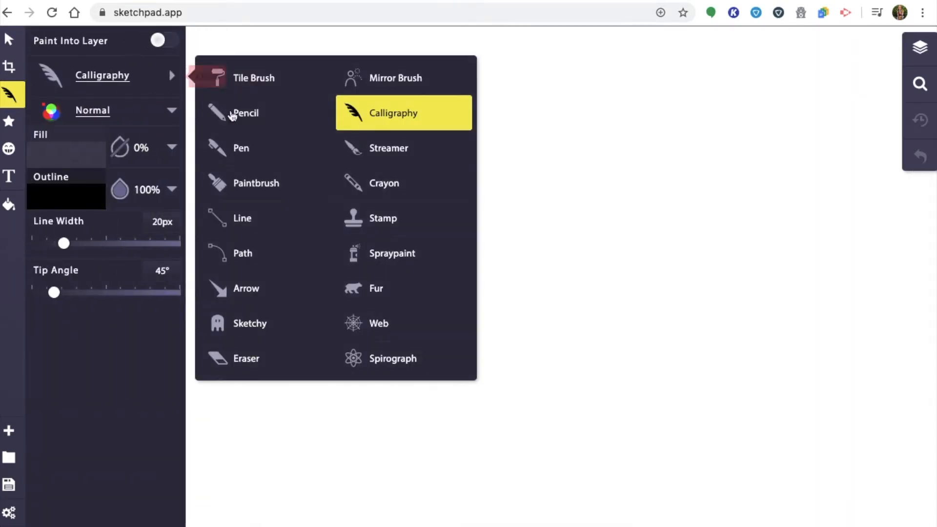
left_click(268, 113)
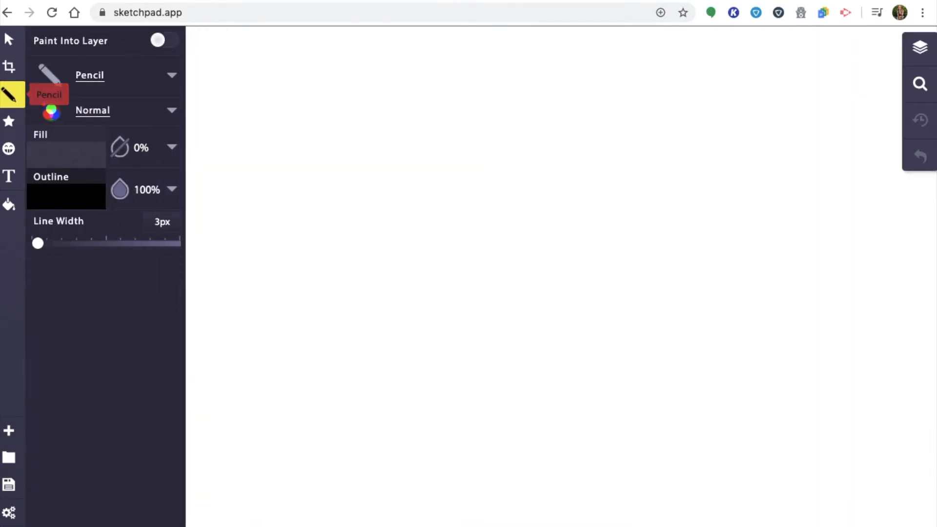
left_click(12, 101)
left_click(11, 93)
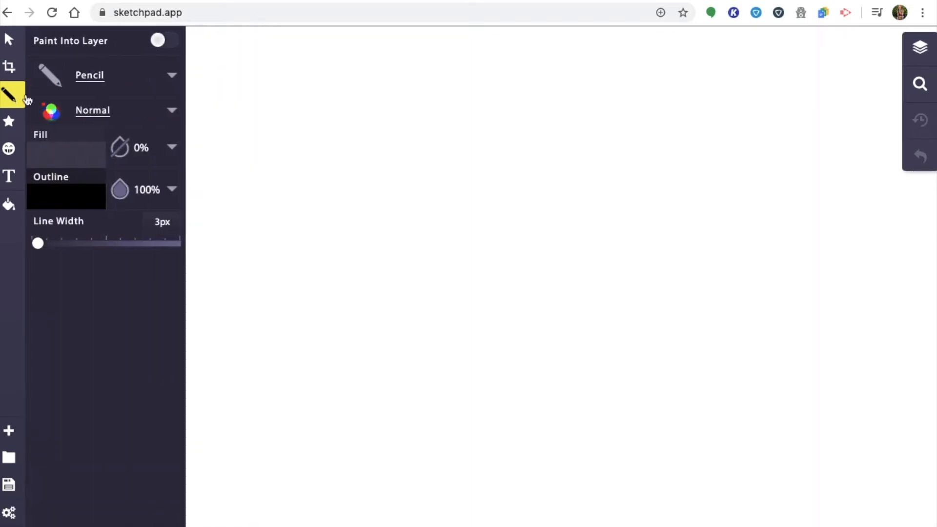
- Draw two wavy strokes from near the centre outward with the Mirror Brush, using a 1 px line width and 76 sectors
left_click(152, 85)
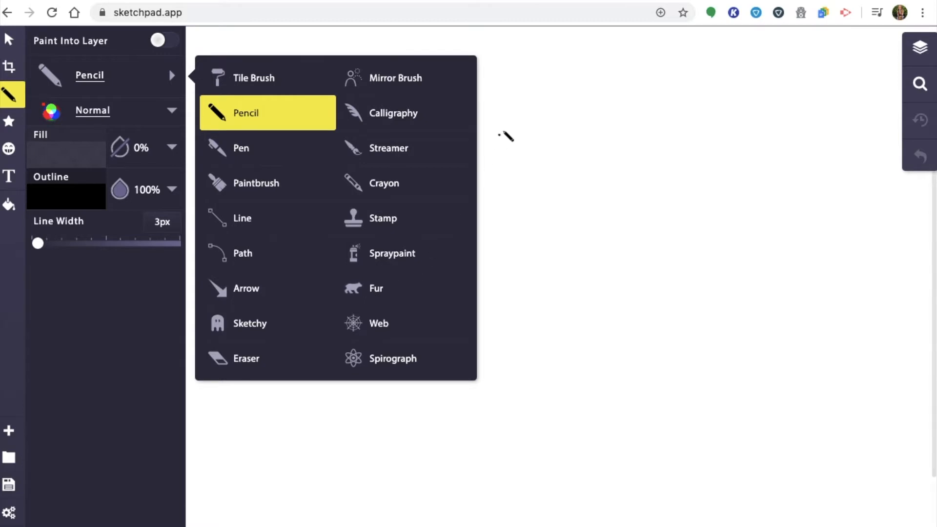
left_click(423, 82)
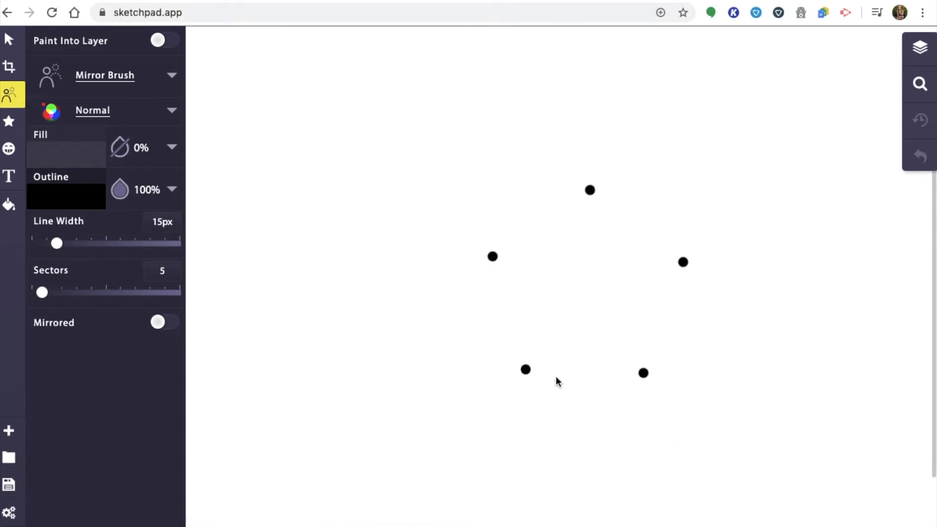
left_click(96, 248)
left_click_drag(95, 250, 151, 255)
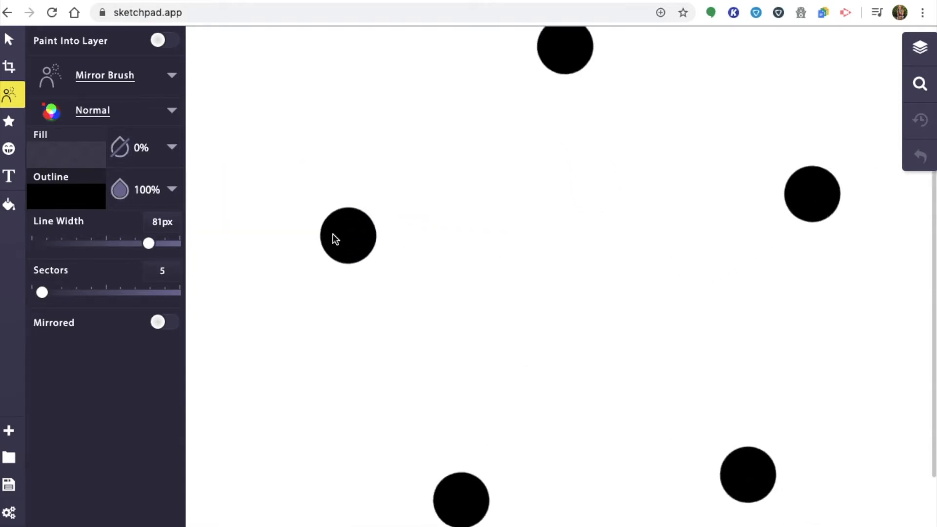
left_click_drag(148, 244, 15, 254)
left_click_drag(41, 291, 151, 303)
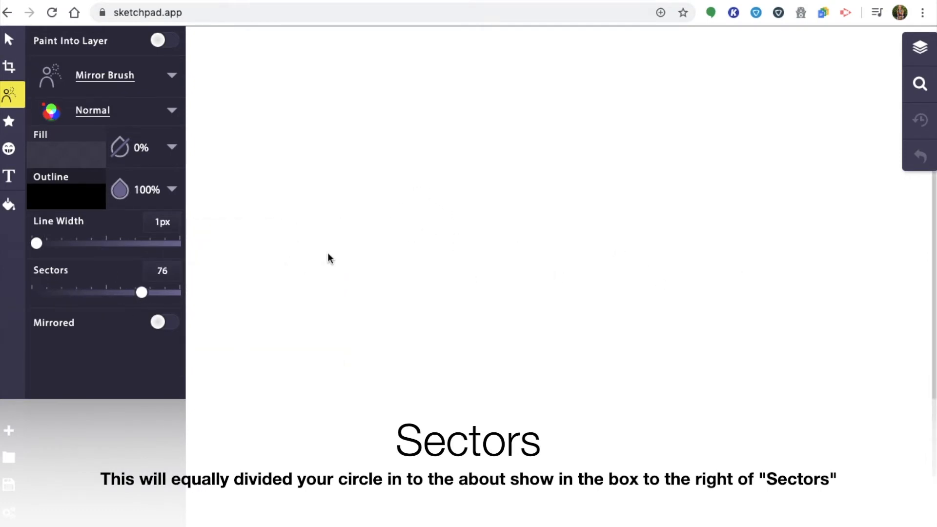
mouse_move(529, 235)
left_mouse_down()
mouse_move(464, 175)
mouse_move(230, 211)
mouse_move(195, 164)
left_mouse_up()
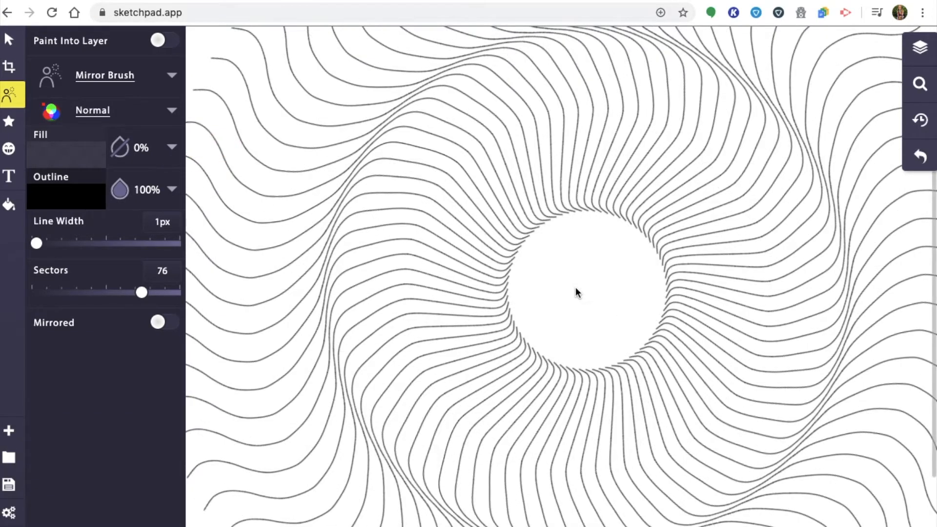
mouse_move(573, 293)
left_mouse_down()
mouse_move(547, 237)
mouse_move(515, 224)
mouse_move(423, 273)
mouse_move(356, 271)
mouse_move(284, 183)
mouse_move(242, 173)
mouse_move(149, 219)
mouse_move(255, 176)
left_mouse_up()
- Paint a thick black ring around the line pattern with a 32 px line width
left_click_drag(36, 244, 79, 244)
left_click(345, 123)
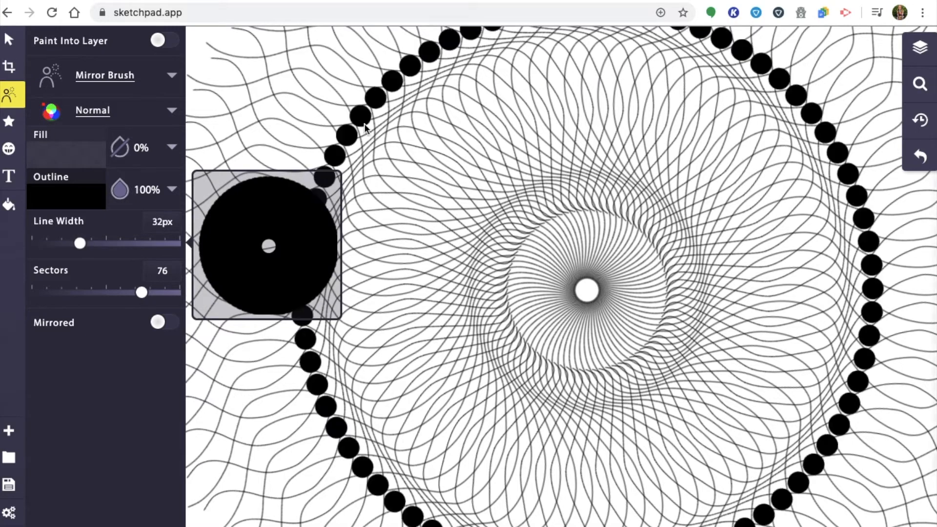
mouse_move(342, 125)
left_mouse_down()
mouse_move(307, 73)
mouse_move(273, 137)
mouse_move(312, 157)
mouse_move(343, 218)
left_mouse_up()
- Draw curly white (ffffff) lines over the black ring with a 1 px line width
mouse_move(80, 243)
left_mouse_down()
mouse_move(71, 253)
mouse_move(27, 245)
left_mouse_up()
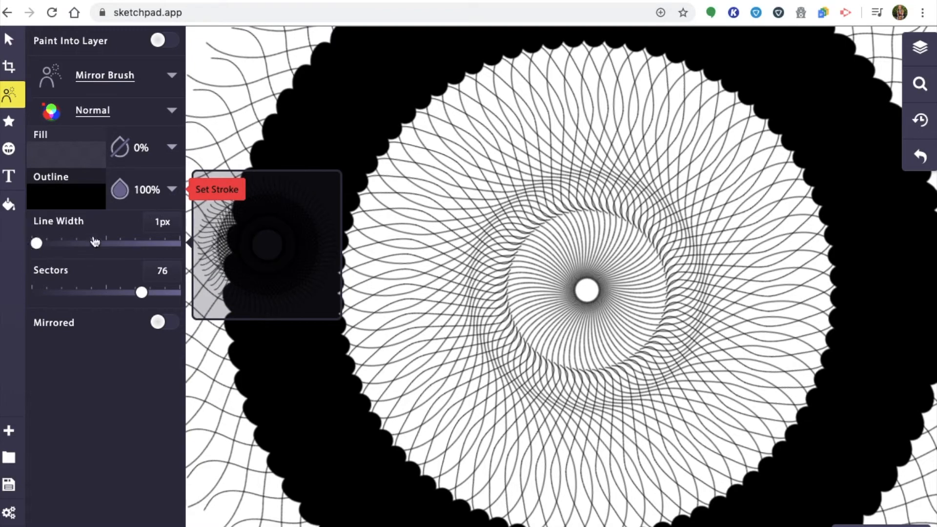
left_click(87, 197)
left_click(204, 219)
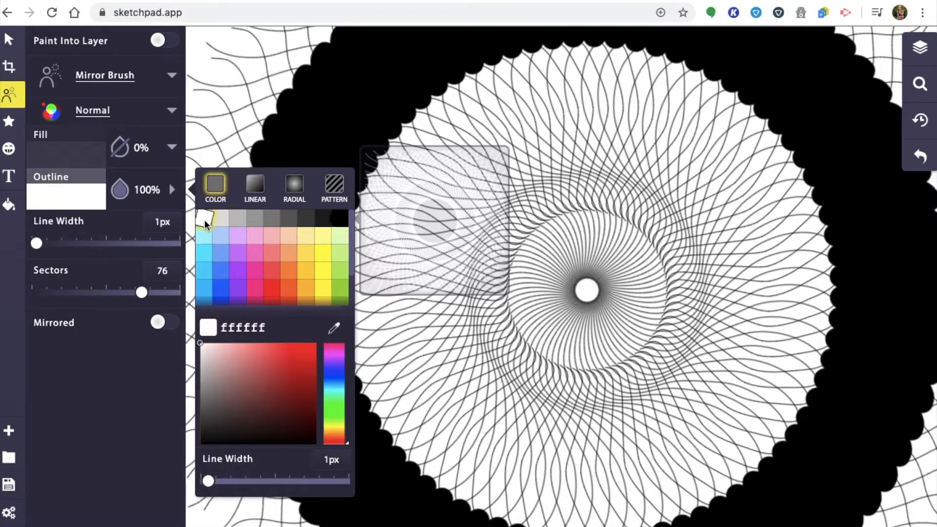
left_click(303, 83)
mouse_move(306, 77)
left_mouse_down()
mouse_move(327, 124)
mouse_move(359, 131)
mouse_move(376, 109)
mouse_move(363, 80)
mouse_move(330, 71)
mouse_move(313, 82)
mouse_move(304, 144)
mouse_move(324, 169)
mouse_move(349, 171)
mouse_move(384, 112)
mouse_move(389, 85)
mouse_move(376, 48)
mouse_move(339, 37)
mouse_move(309, 133)
mouse_move(321, 157)
mouse_move(334, 160)
mouse_move(356, 144)
mouse_move(354, 117)
mouse_move(340, 90)
mouse_move(309, 98)
mouse_move(305, 139)
mouse_move(326, 156)
mouse_move(343, 102)
mouse_move(324, 109)
mouse_move(325, 150)
mouse_move(344, 160)
mouse_move(372, 142)
left_mouse_up()
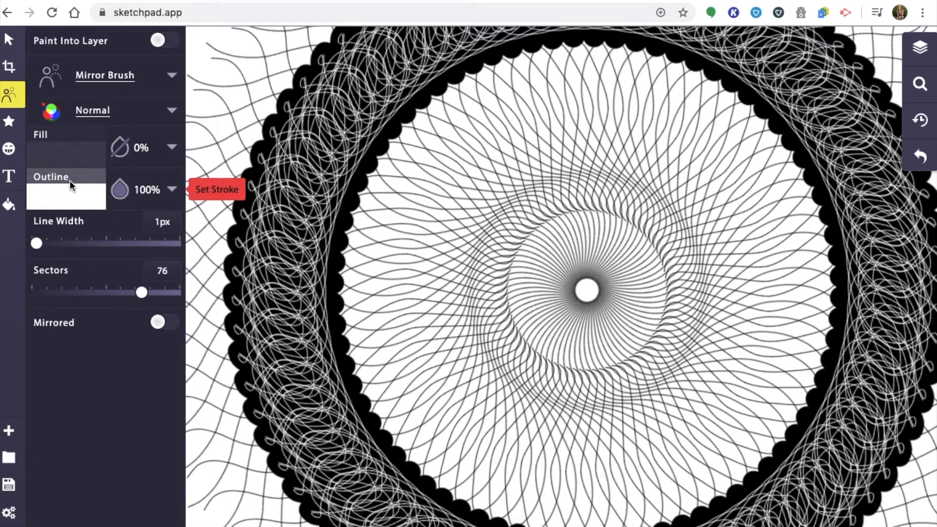
- Set a solid white fill at 100% opacity and draw a filled stroke across the black ring
left_click(74, 158)
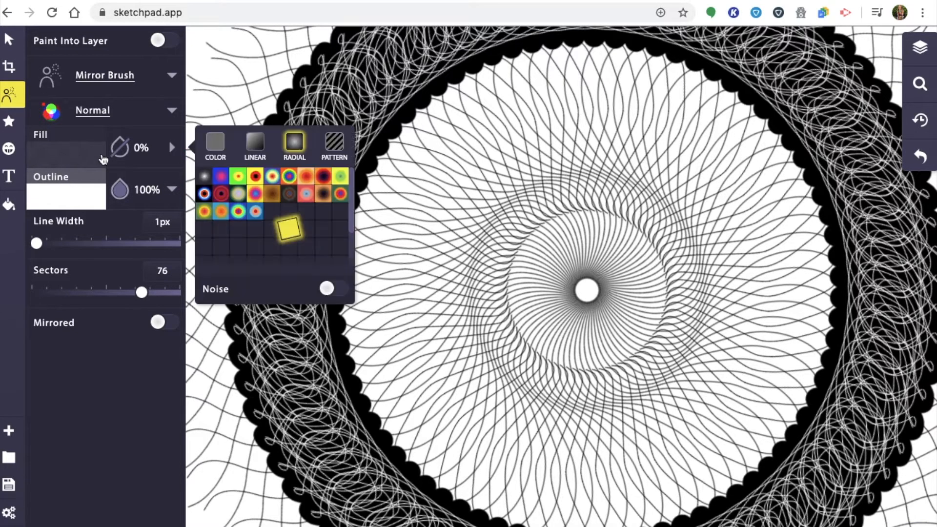
left_click(125, 151)
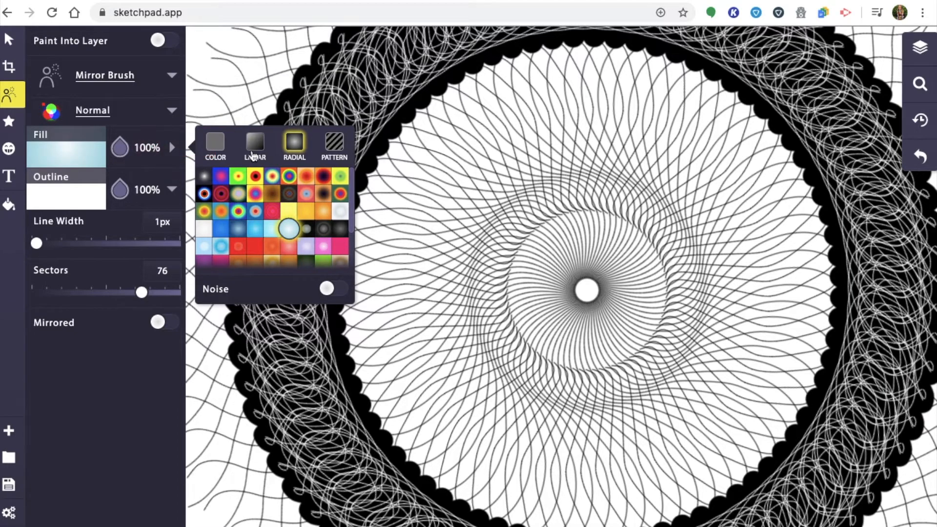
left_click(216, 147)
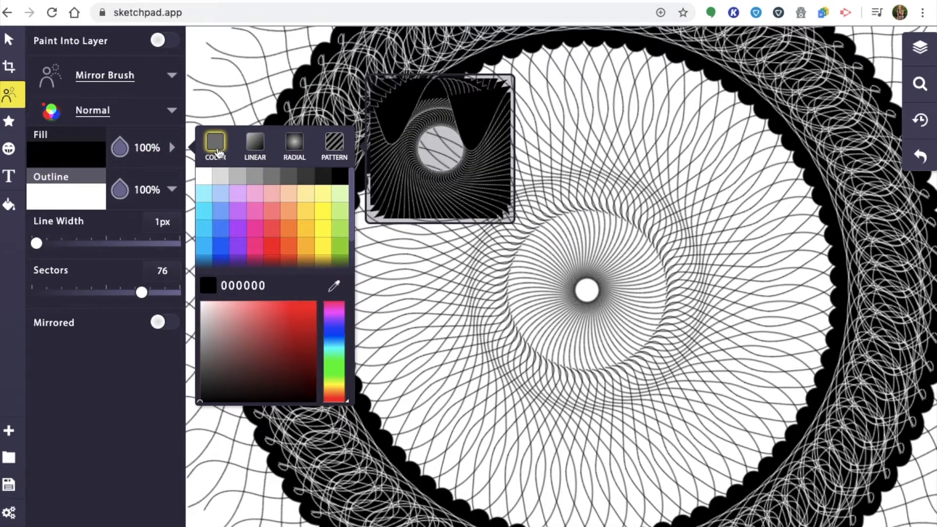
left_click(204, 177)
mouse_move(373, 99)
left_mouse_down()
mouse_move(307, 116)
mouse_move(315, 84)
mouse_move(369, 49)
mouse_move(432, 45)
mouse_move(452, 63)
mouse_move(427, 125)
left_mouse_up()
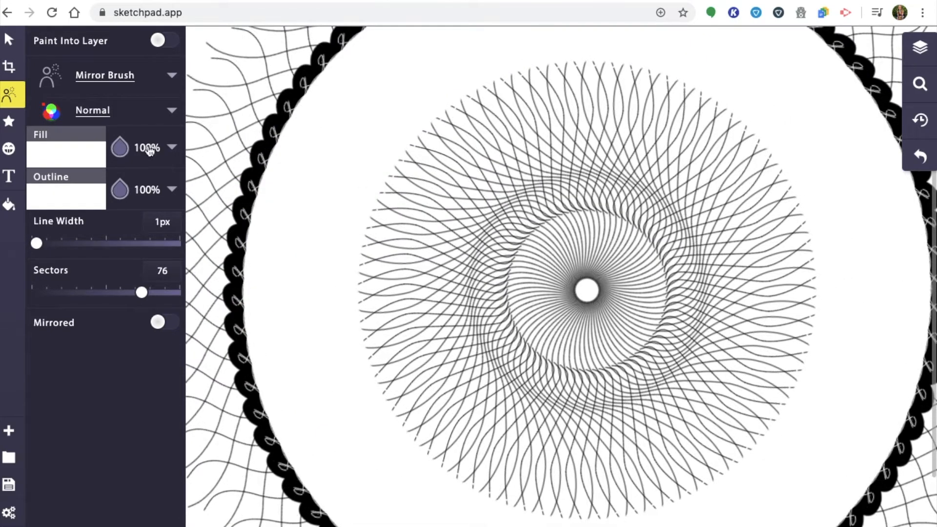
- Turn the fill off, set the outline colour to 1f1f1f and draw dense looping lines across the whole pattern
left_click(120, 147)
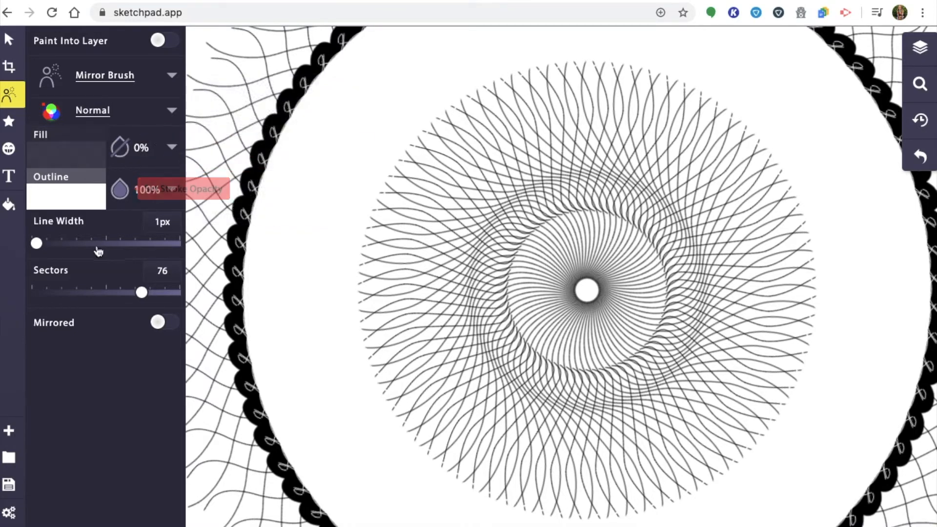
left_click(78, 204)
left_click(321, 219)
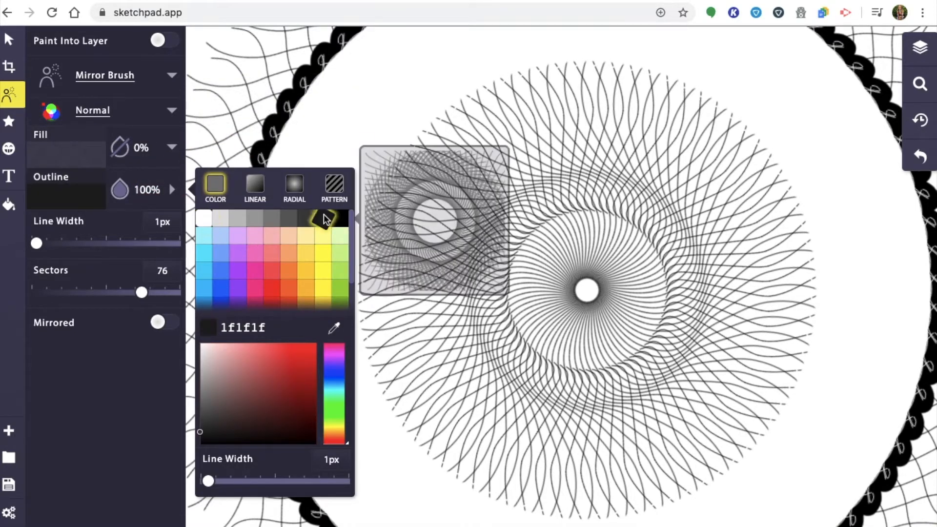
mouse_move(433, 33)
left_mouse_down()
mouse_move(402, 66)
mouse_move(394, 130)
mouse_move(404, 148)
mouse_move(461, 116)
mouse_move(382, 152)
mouse_move(397, 126)
mouse_move(320, 164)
mouse_move(309, 103)
mouse_move(334, 159)
mouse_move(281, 109)
mouse_move(298, 187)
mouse_move(285, 135)
mouse_move(374, 145)
mouse_move(332, 186)
mouse_move(359, 132)
mouse_move(367, 314)
mouse_move(192, 300)
left_mouse_up()
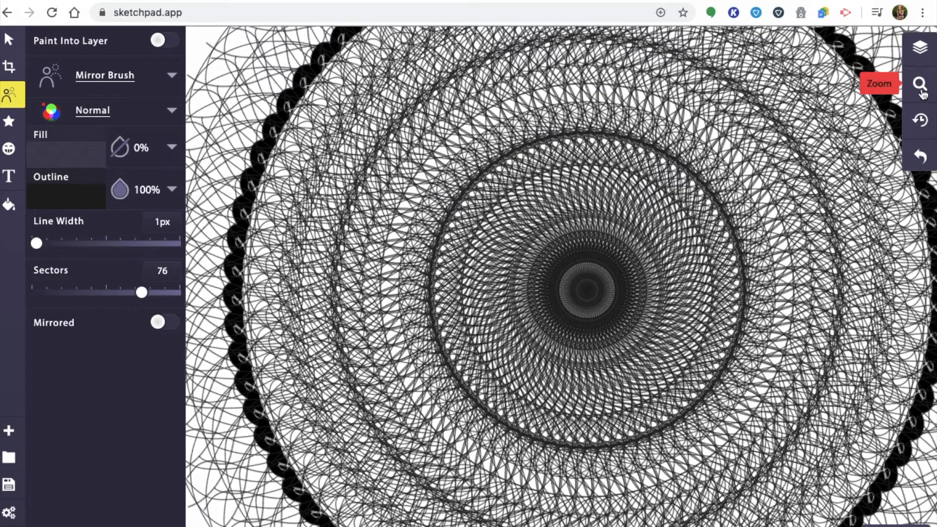
- Toggle the visibility of the upper Mirror Brush layers to identify each stroke, leaving the white-filled layer hidden
left_click(921, 47)
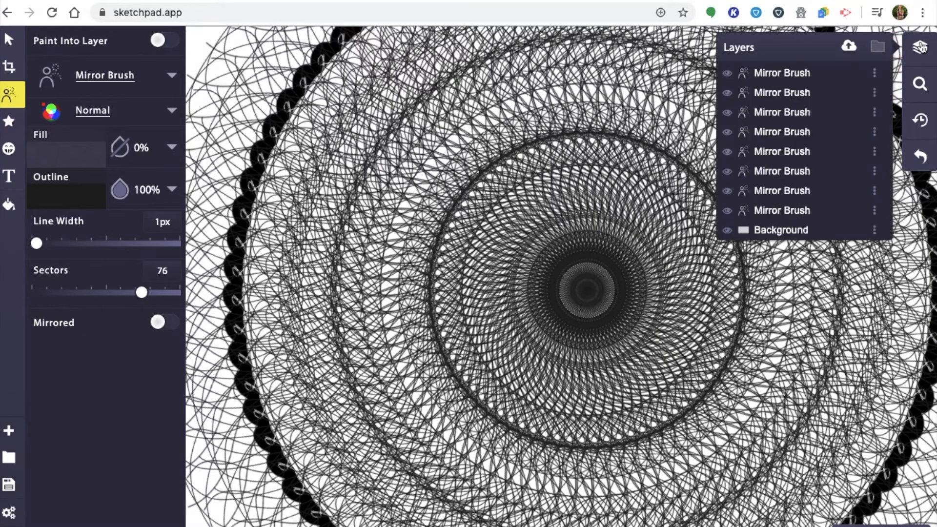
left_click(730, 76)
left_click(729, 77)
left_click(725, 96)
left_click(725, 96)
left_click(728, 115)
left_click(728, 135)
left_click(727, 134)
left_click(727, 94)
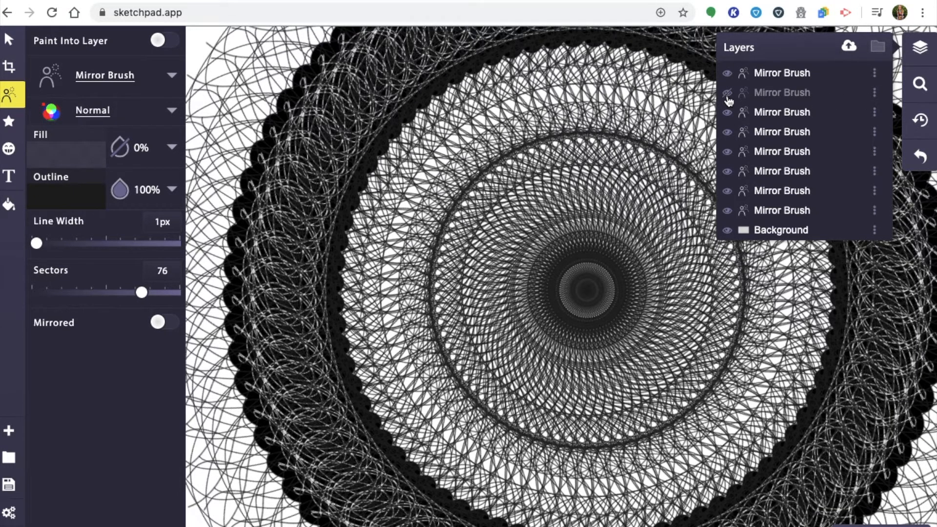
left_click(728, 93)
left_click(727, 94)
left_click(727, 94)
left_click(727, 93)
- Send the hidden white-filled layer forwards to the top of the stack and make it visible
left_click(877, 94)
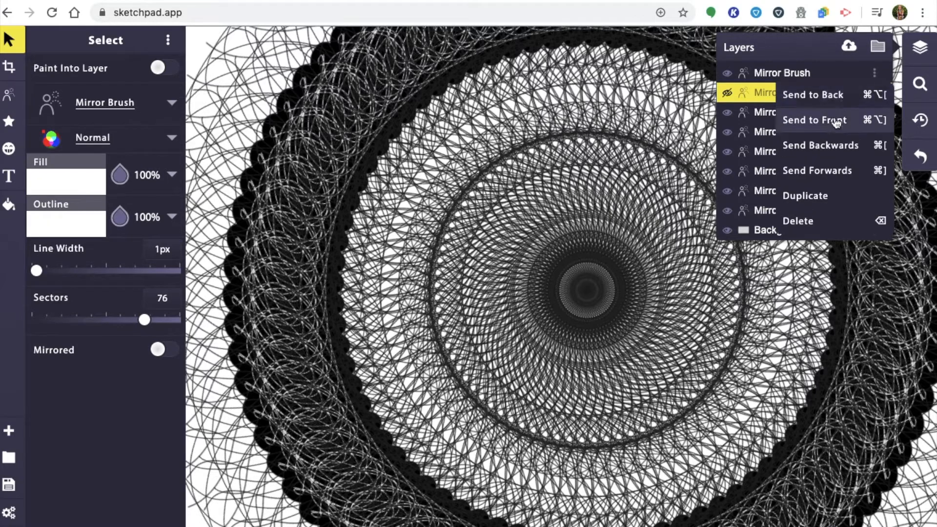
left_click(810, 179)
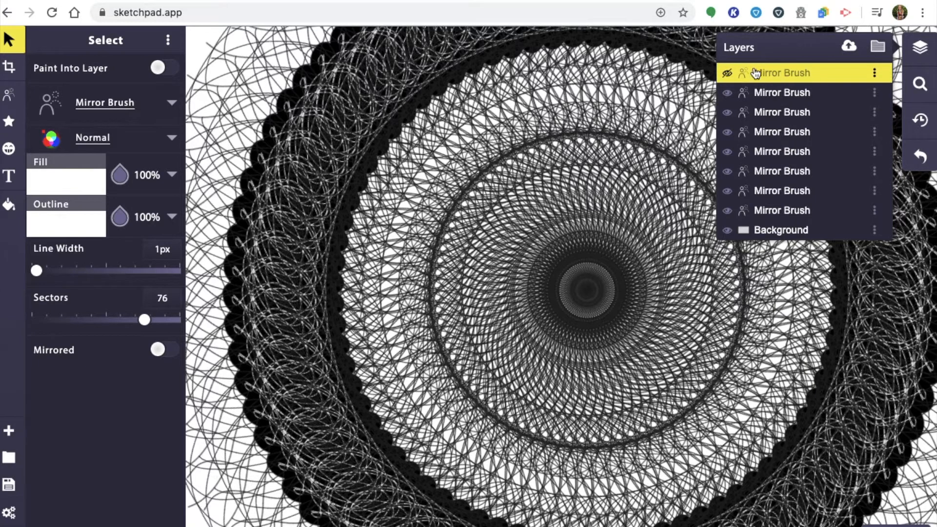
left_click(728, 75)
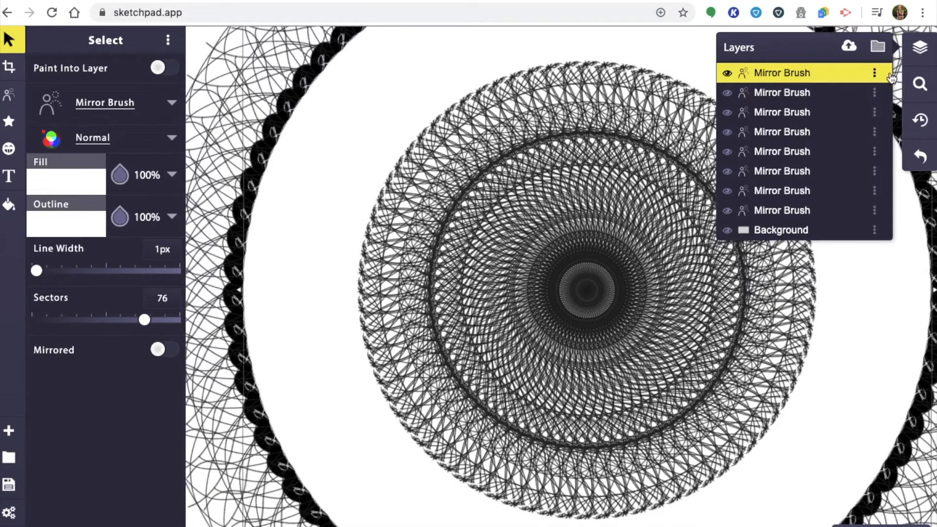
- Send the white-filled layer one level backwards, and from there all the way to the back
left_click(876, 73)
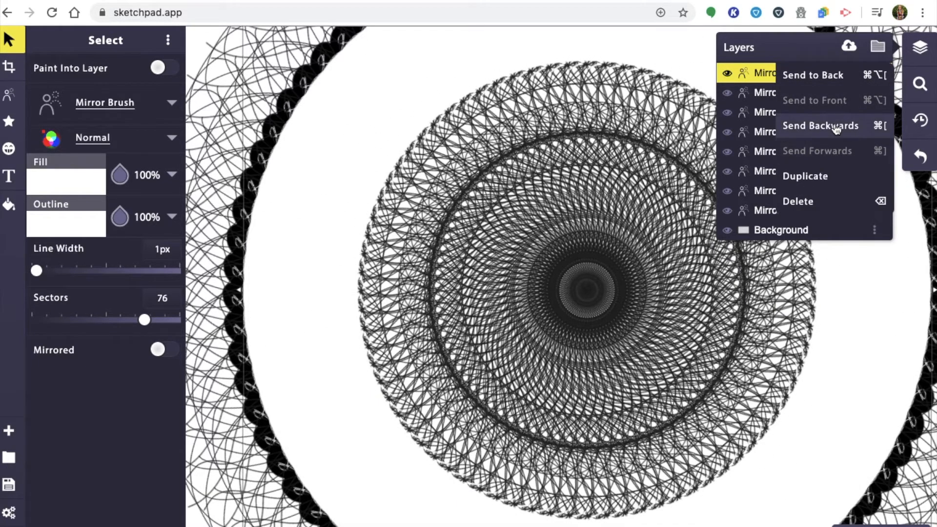
left_click(838, 127)
left_click(874, 95)
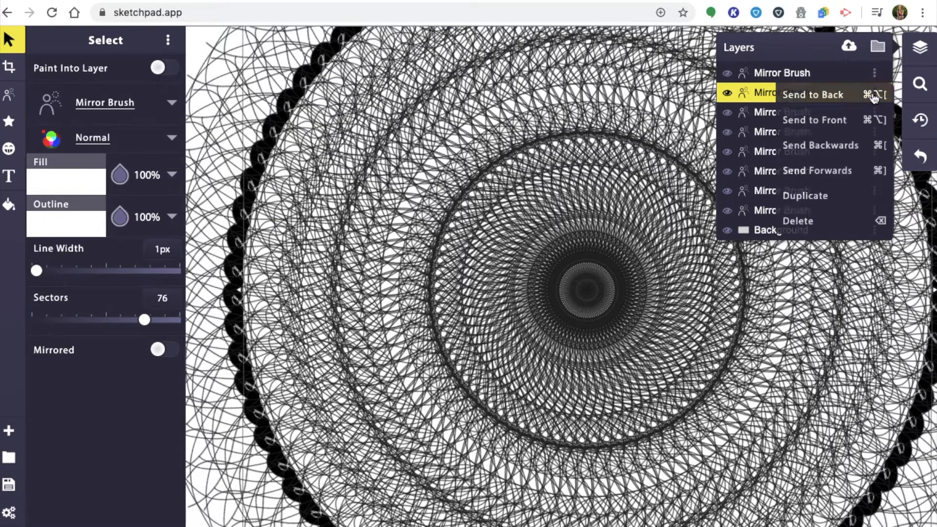
left_click(847, 107)
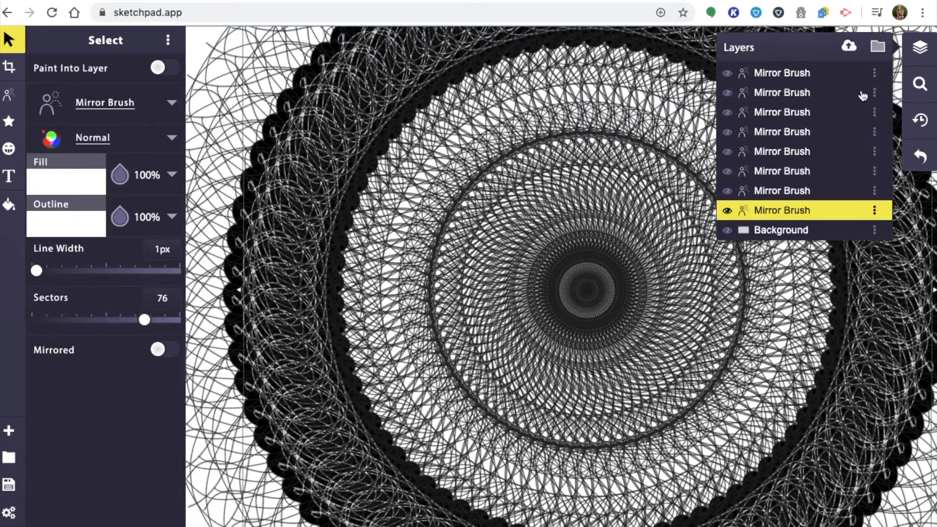
- Delete the white-filled Mirror Brush layer and return to the Mirror Brush tool
left_click(875, 212)
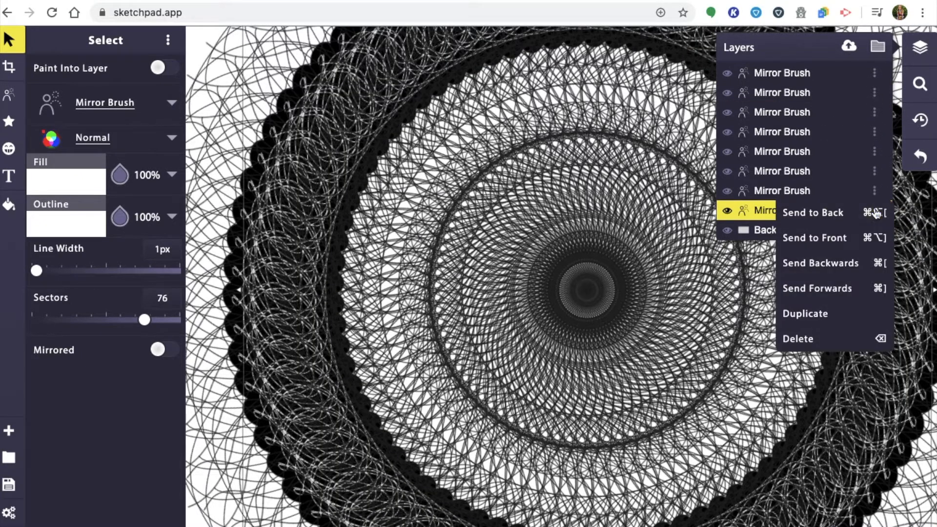
left_click(815, 341)
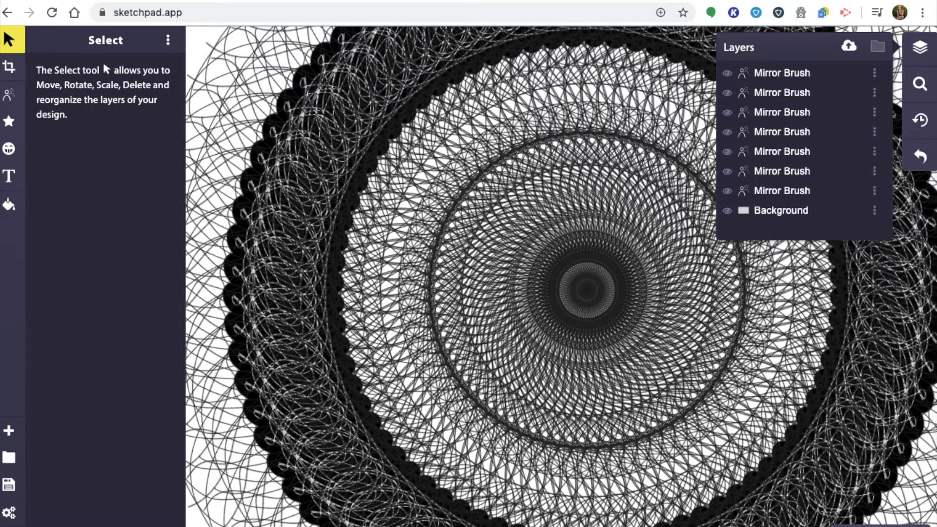
left_click(9, 98)
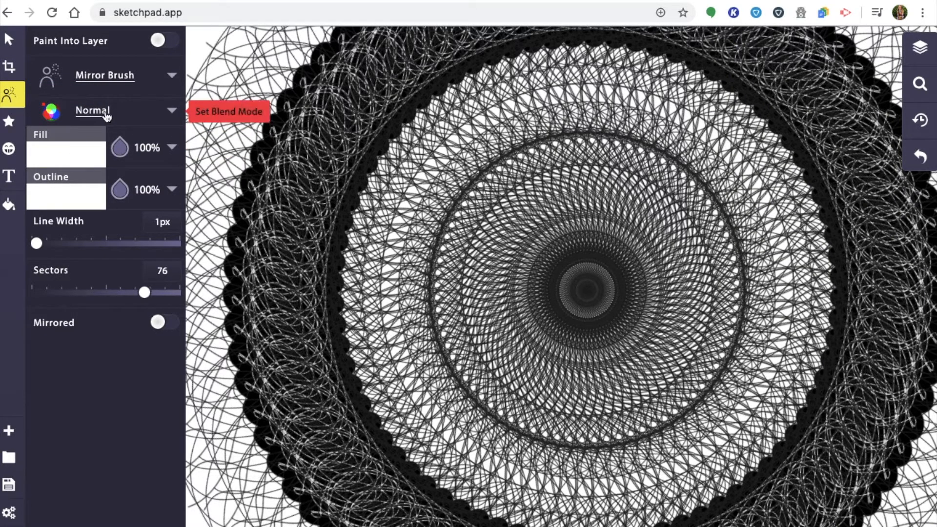
- Set the Mirror Brush outline to the linear gradient running from pale grey through grey-green to black
left_click(79, 197)
left_click(204, 221)
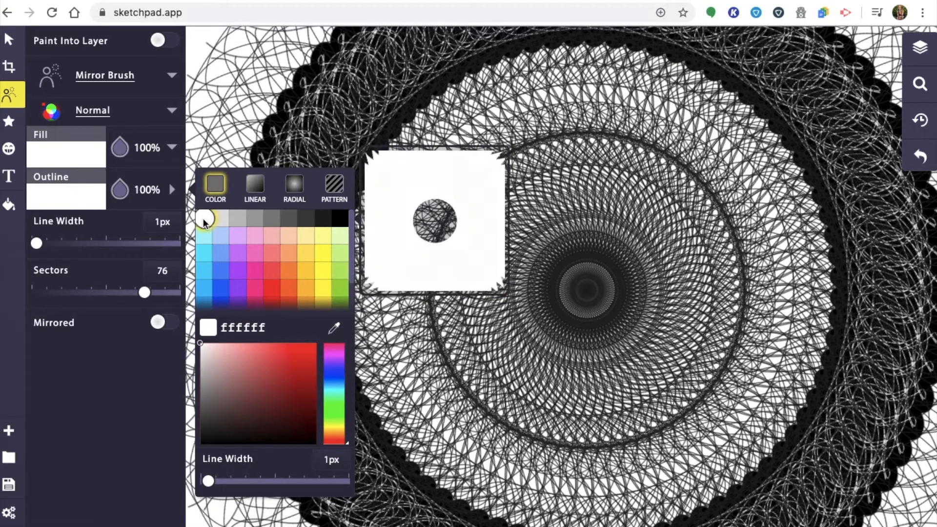
left_click(255, 185)
left_click(220, 267)
- Paint a white-filled gradient stroke into the centre of the mandala, and delete its layer
mouse_move(350, 66)
left_mouse_down()
mouse_move(438, 93)
mouse_move(320, 115)
mouse_move(414, 138)
mouse_move(521, 256)
mouse_move(586, 289)
left_mouse_up()
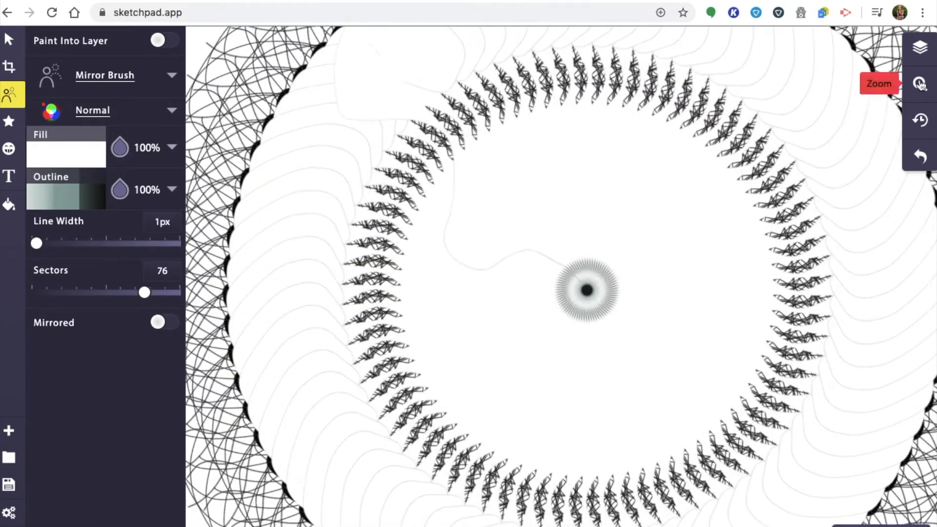
left_click(920, 47)
left_click(728, 73)
left_click(874, 73)
left_click(815, 204)
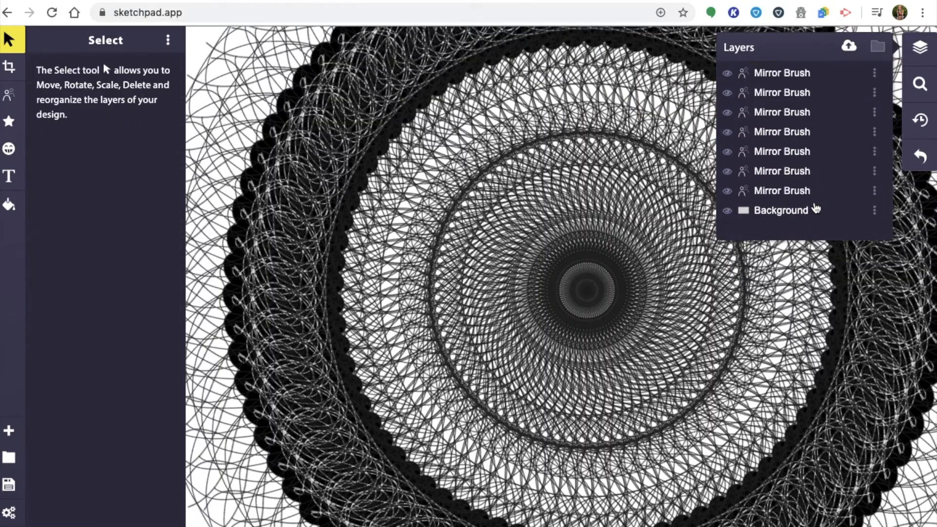
- With the Mirror Brush, set the fill to 0% and paint a gradient-outlined stroke into the mandala's centre
left_click(9, 94)
left_click(119, 148)
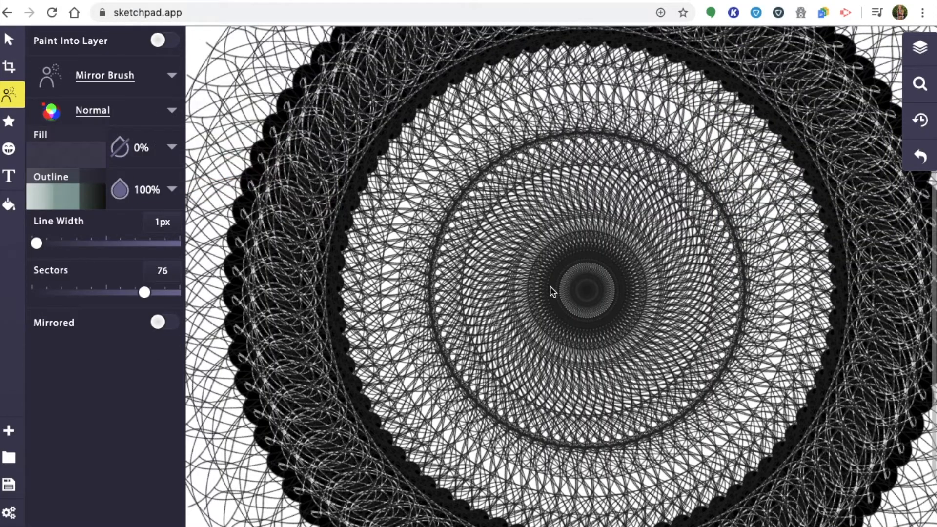
mouse_move(255, 189)
left_mouse_down()
mouse_move(394, 98)
mouse_move(590, 313)
left_mouse_up()
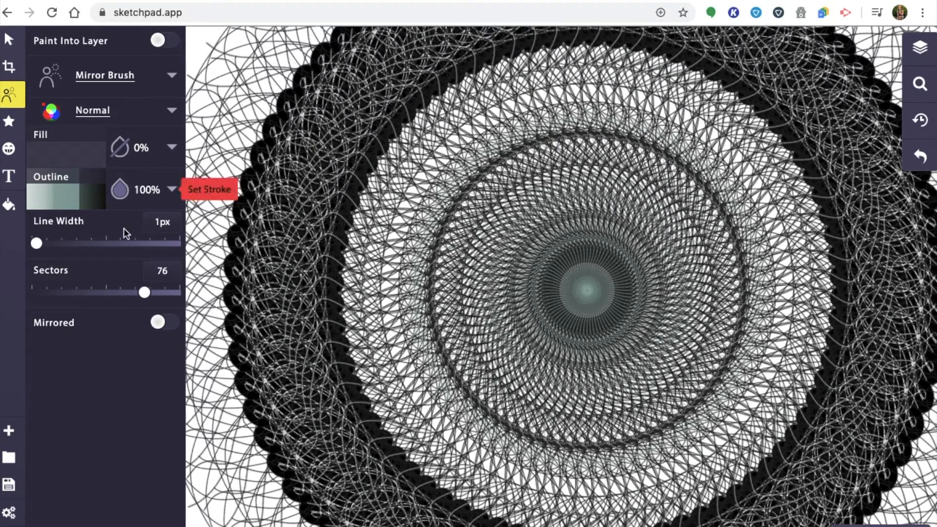
- Set the outline to solid light grey, the sectors to 13 and the line width to 11px
left_click(166, 196)
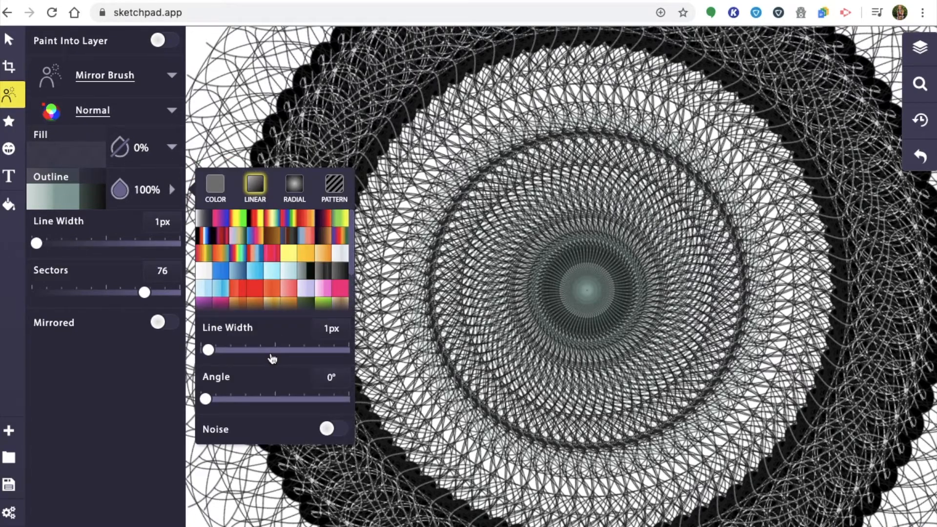
left_click(216, 185)
left_click(221, 216)
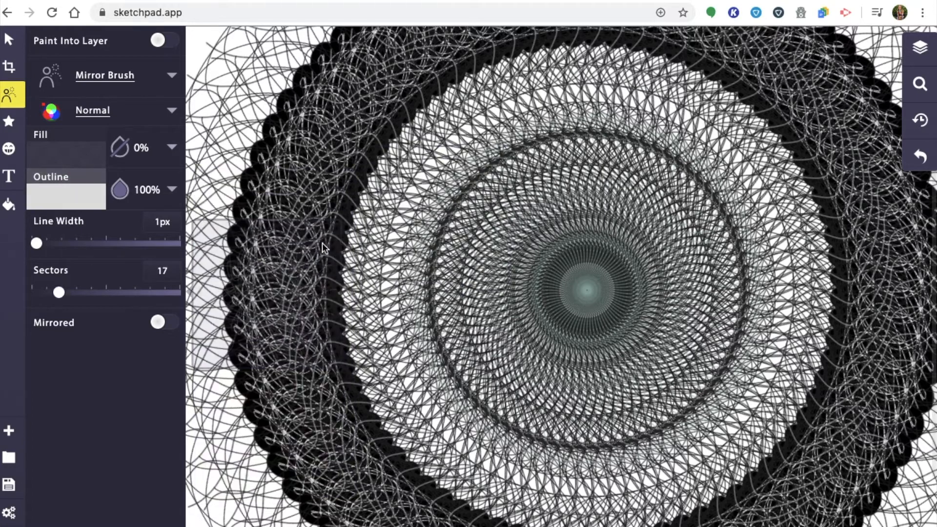
mouse_move(58, 293)
left_mouse_down()
mouse_move(74, 293)
mouse_move(53, 293)
left_mouse_up()
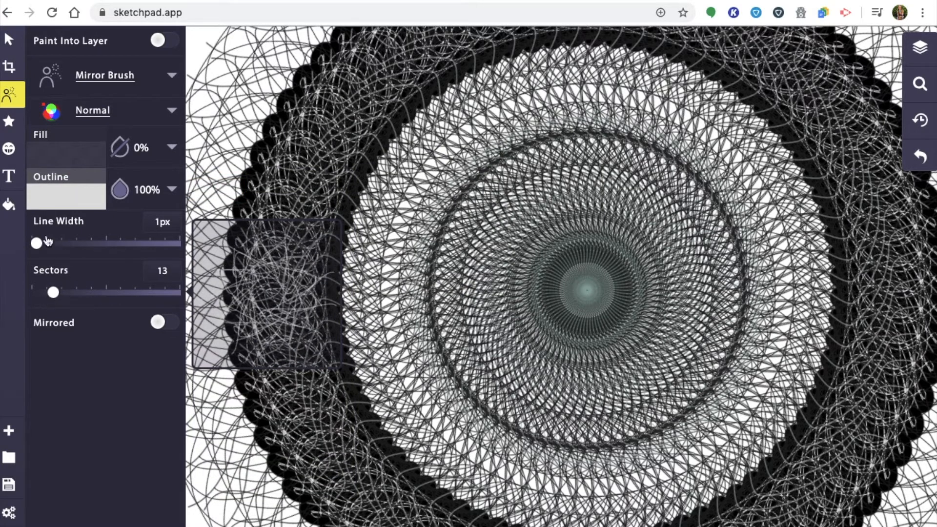
left_click_drag(38, 243, 49, 244)
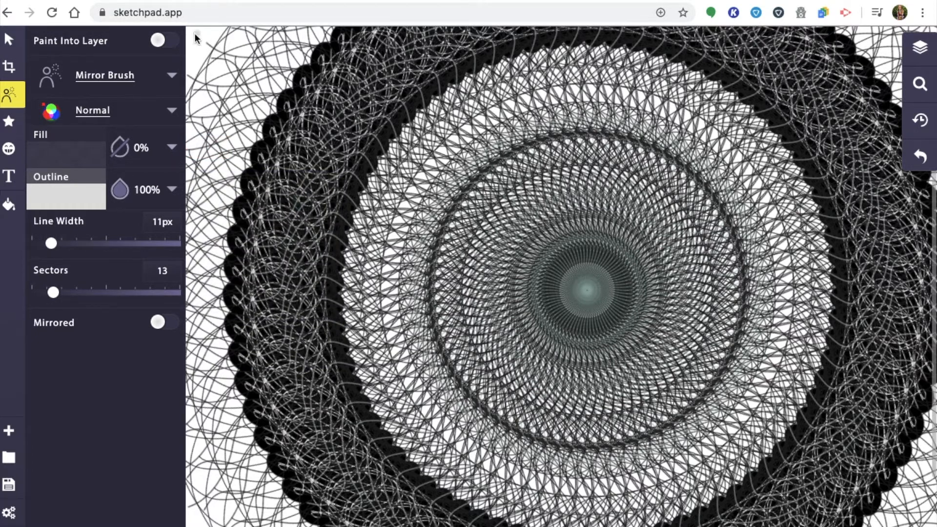
- Paint a wavy light grey stroke from the outer edge into the centre, and delete its layer
mouse_move(295, 69)
left_mouse_down()
mouse_move(259, 163)
mouse_move(269, 262)
mouse_move(382, 173)
mouse_move(417, 244)
mouse_move(532, 265)
mouse_move(581, 297)
mouse_move(569, 361)
mouse_move(578, 379)
left_mouse_up()
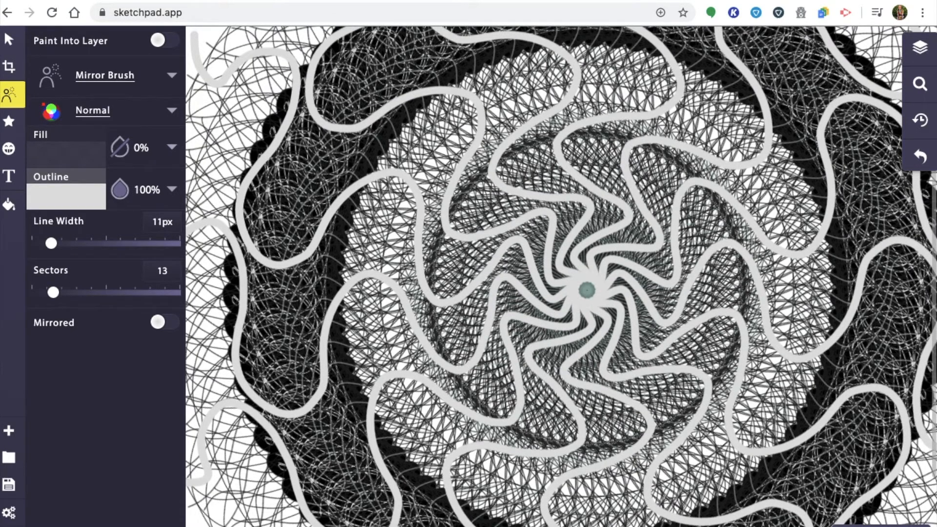
left_click(918, 60)
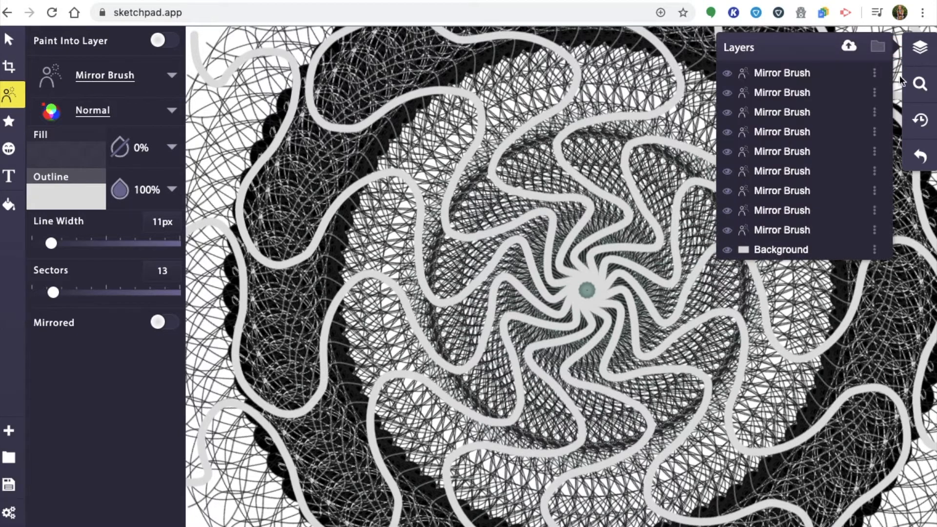
left_click(728, 73)
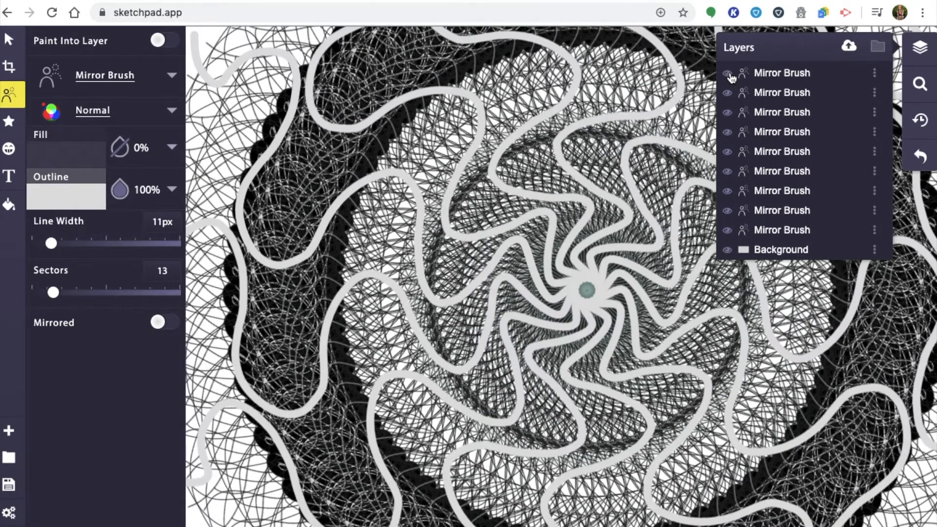
left_click(876, 76)
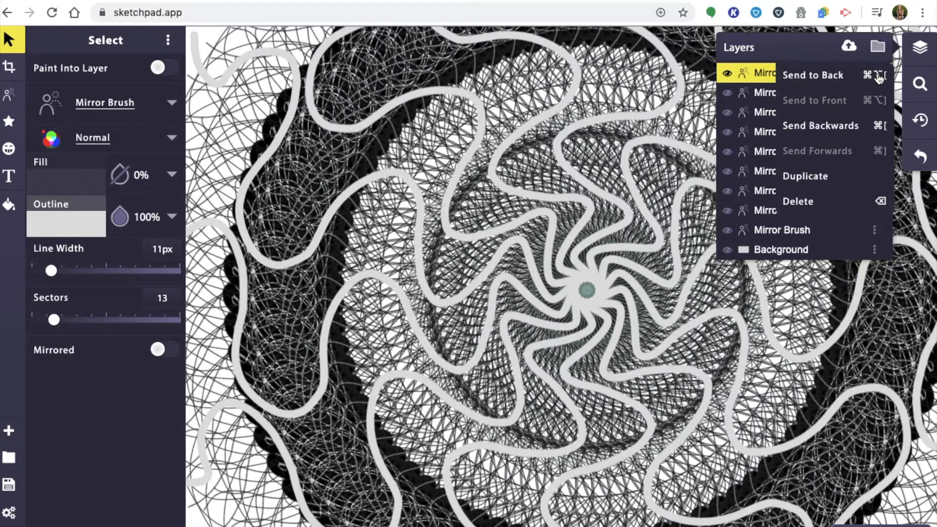
left_click(832, 208)
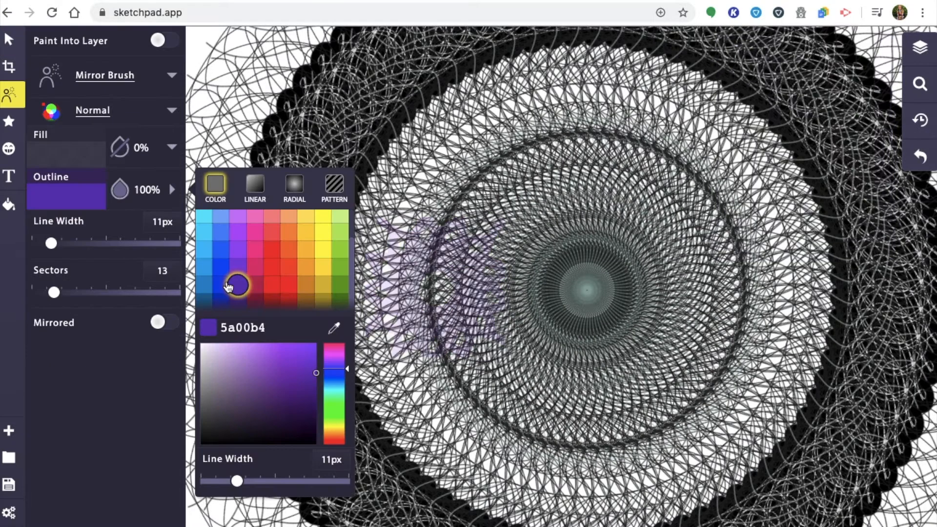
- Try blue, orange-red and black as the outline colour and settle on a bright red
left_click(220, 283)
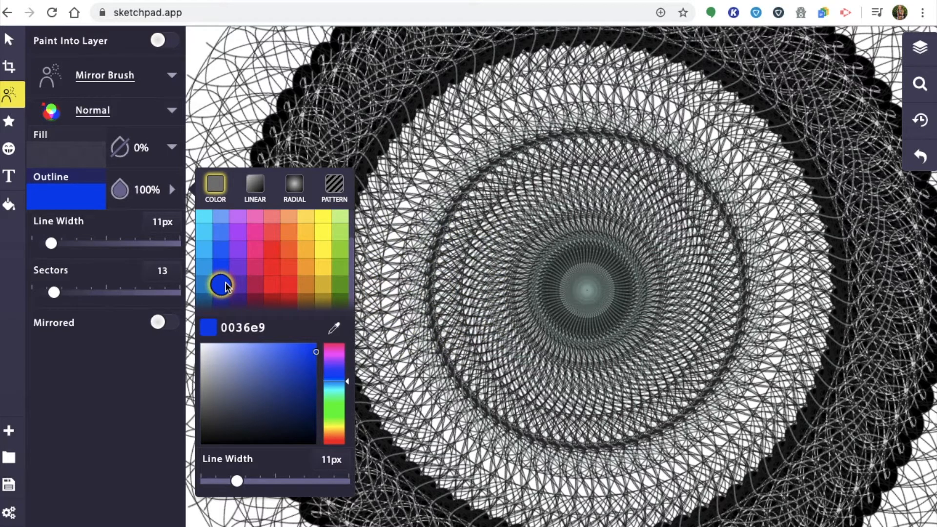
left_click(283, 291)
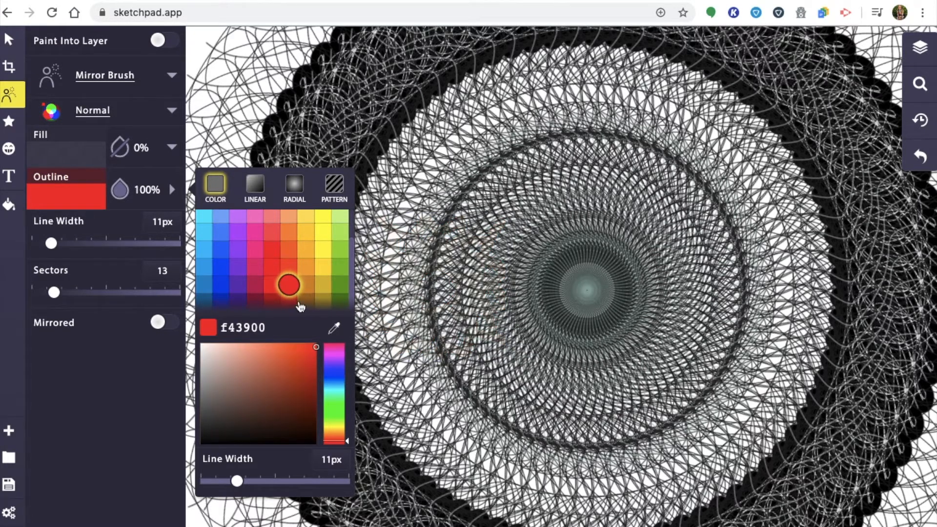
left_click(293, 302)
left_click(289, 353)
left_click_drag(289, 353, 212, 443)
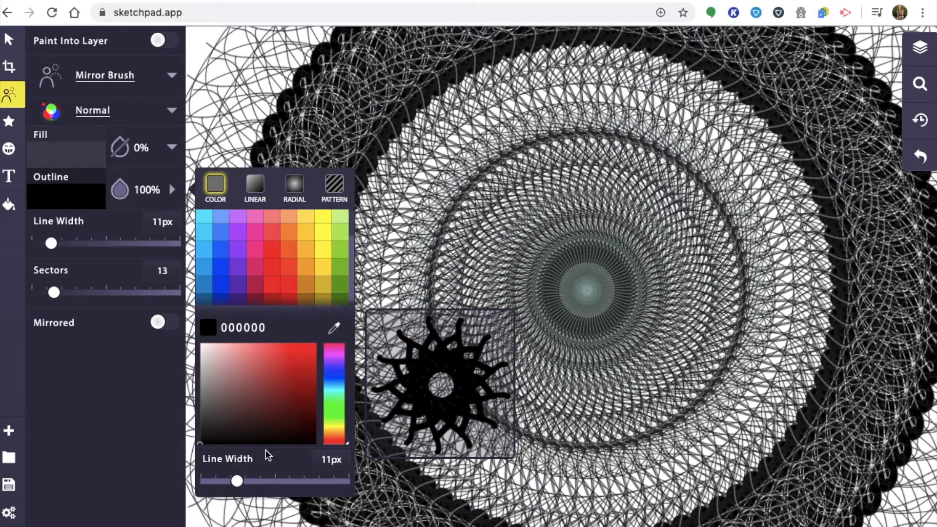
left_click_drag(300, 443, 294, 392)
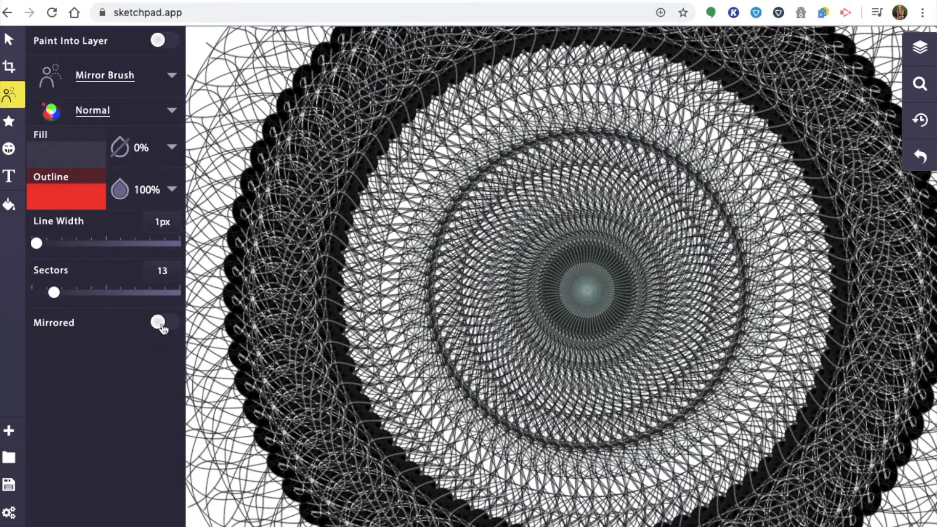
- Paint 1px red strokes over the outer ring and centre, with mirroring on and 13 sectors
mouse_move(305, 280)
left_mouse_down()
mouse_move(271, 330)
mouse_move(150, 434)
left_mouse_up()
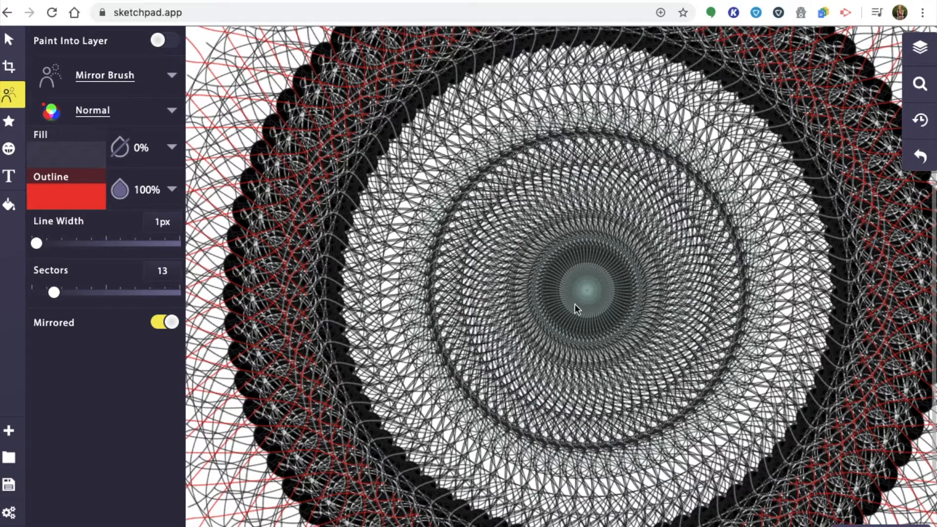
mouse_move(587, 294)
left_mouse_down()
mouse_move(433, 338)
mouse_move(293, 395)
mouse_move(248, 417)
mouse_move(176, 482)
left_mouse_up()
mouse_move(148, 514)
left_mouse_down()
mouse_move(318, 405)
mouse_move(786, 171)
mouse_move(886, 105)
mouse_move(196, 346)
left_mouse_up()
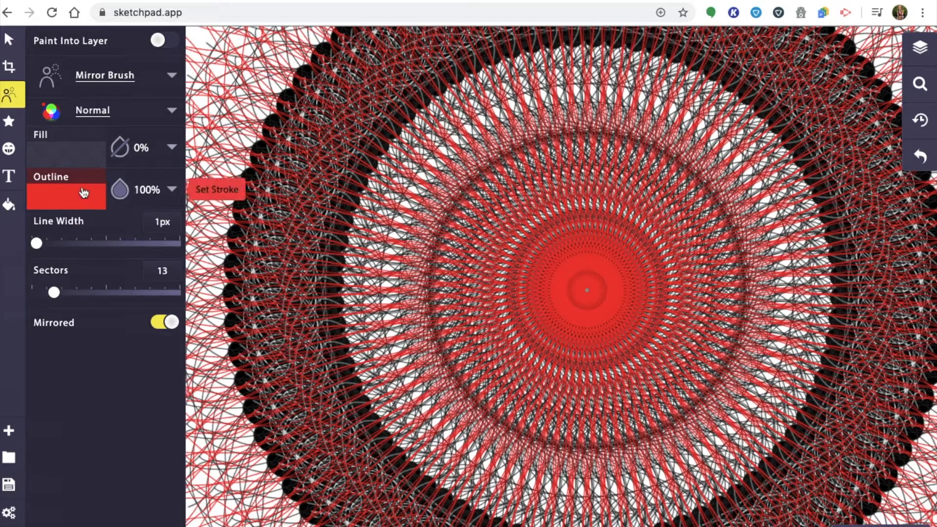
- Darken the outline to a very dark red, set 10 sectors and paint mirrored strokes around the outer ring
left_click(87, 195)
left_click_drag(316, 389, 313, 433)
left_click(71, 319)
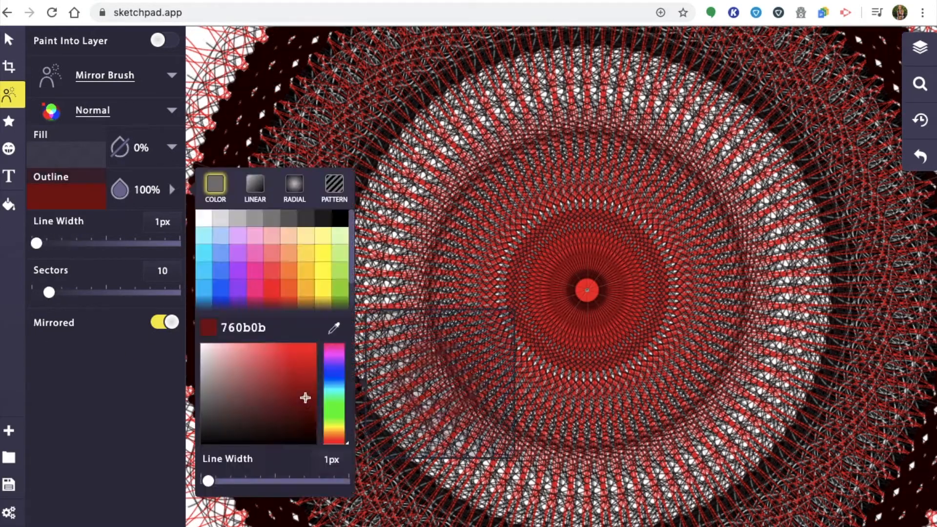
- Try mirrored strokes around the outer edge with wider lines and different red outline colours
left_click(208, 209)
left_click_drag(37, 243, 49, 243)
mouse_move(229, 119)
left_mouse_down()
mouse_move(201, 238)
mouse_move(217, 381)
left_mouse_up()
left_click(66, 196)
left_click(279, 375)
left_click_drag(48, 243, 66, 243)
mouse_move(241, 77)
left_mouse_down()
mouse_move(266, 112)
mouse_move(210, 135)
mouse_move(236, 180)
mouse_move(216, 312)
left_mouse_up()
- Paint a mirrored stroke around the outer edge with a pale pink outline, 33 sectors and a 1.38px line width
left_click(173, 191)
left_click(221, 374)
left_click_drag(49, 293, 81, 292)
left_click_drag(66, 243, 37, 243)
mouse_move(244, 117)
left_mouse_down()
mouse_move(210, 133)
mouse_move(265, 100)
left_mouse_up()
- Remove the pale pink and wide red outer strokes from the top of the layer stack
left_click(920, 48)
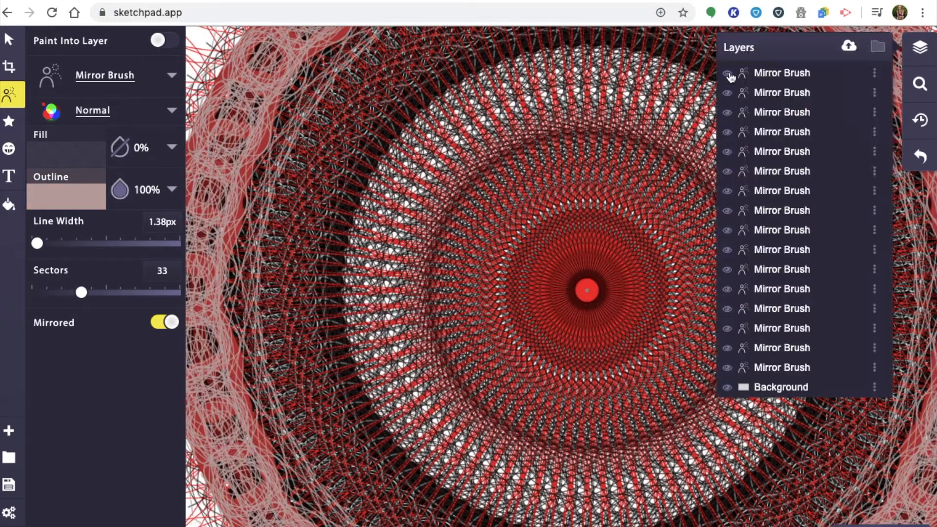
left_click(727, 73)
left_click(727, 75)
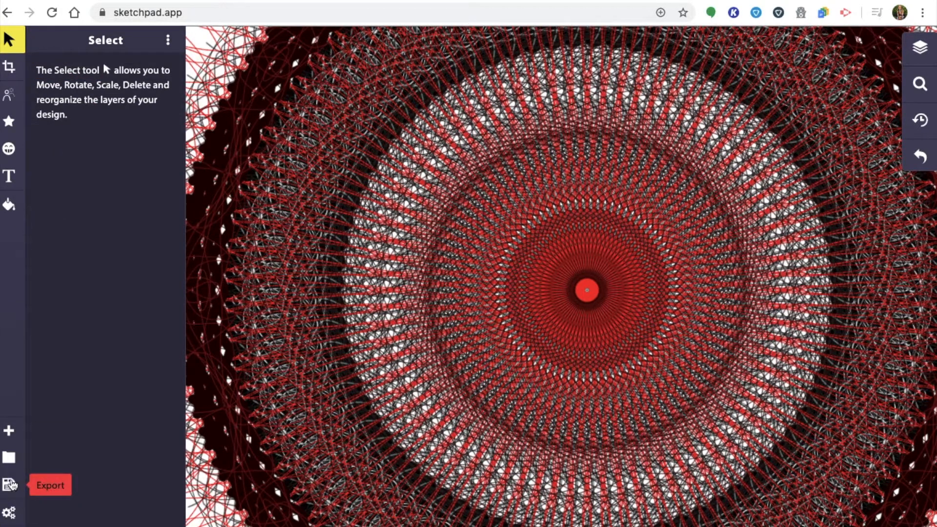
- Download the drawing as a PDF at 72 DPI and 1.0x scale
left_click(11, 485)
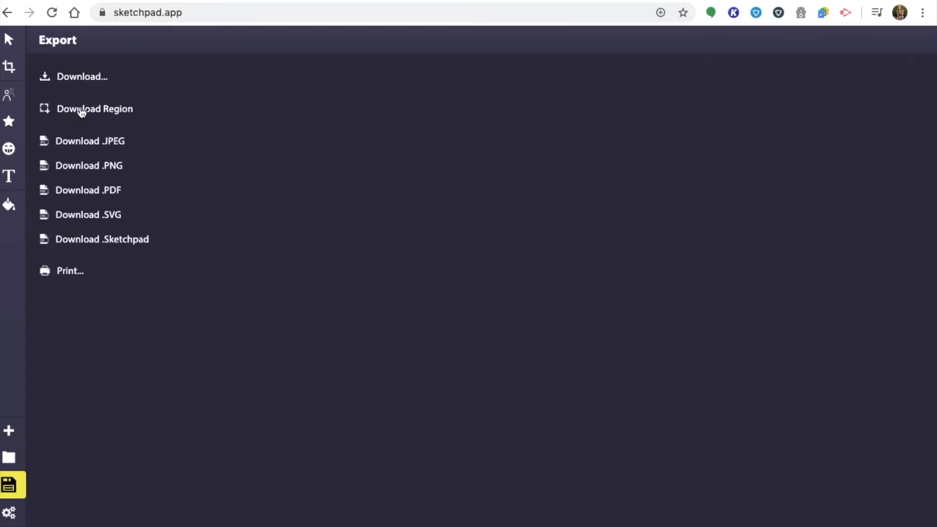
left_click(63, 77)
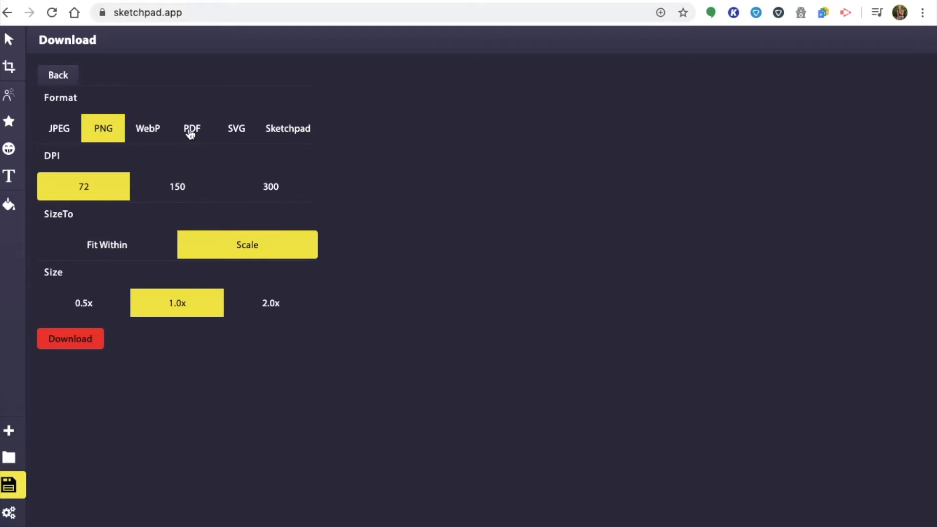
left_click(190, 132)
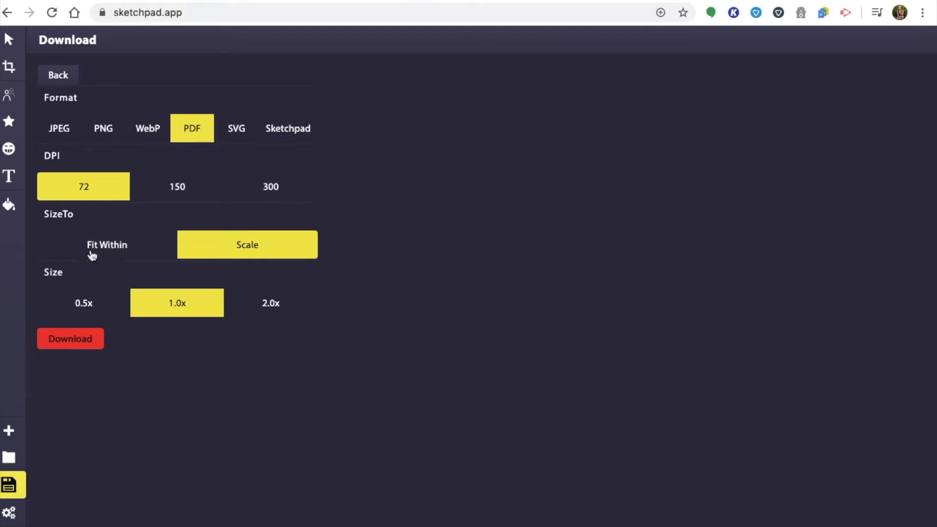
left_click(72, 345)
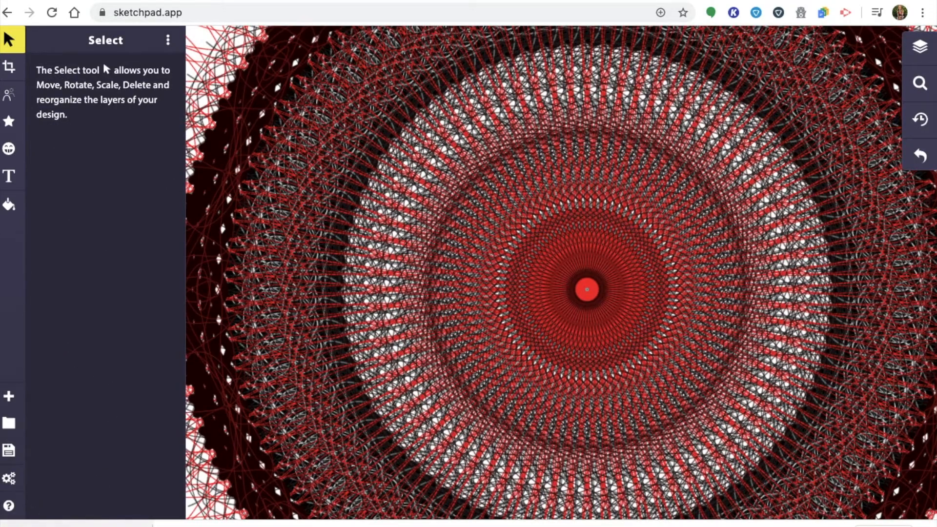
- Open the downloaded PDF and save a copy to the Desktop, using the teacher's title and surname as the file name
left_click(76, 524)
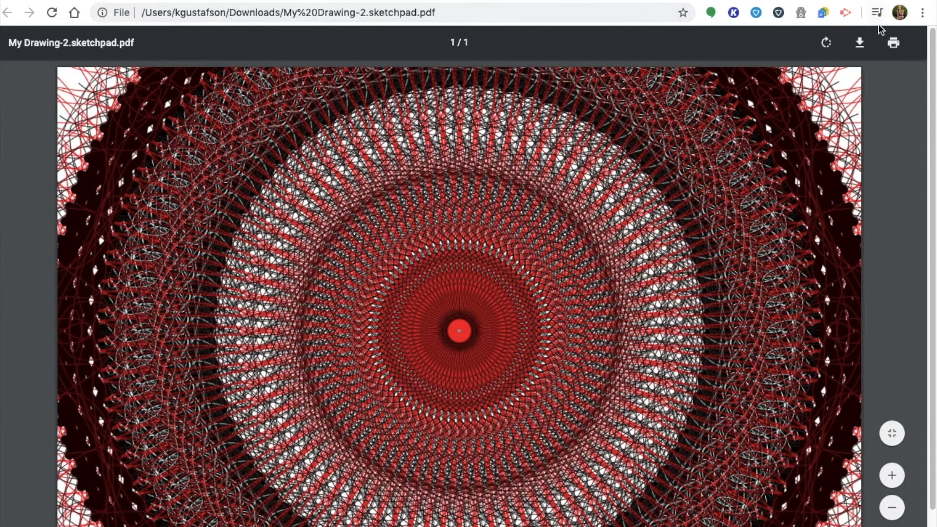
left_click(860, 45)
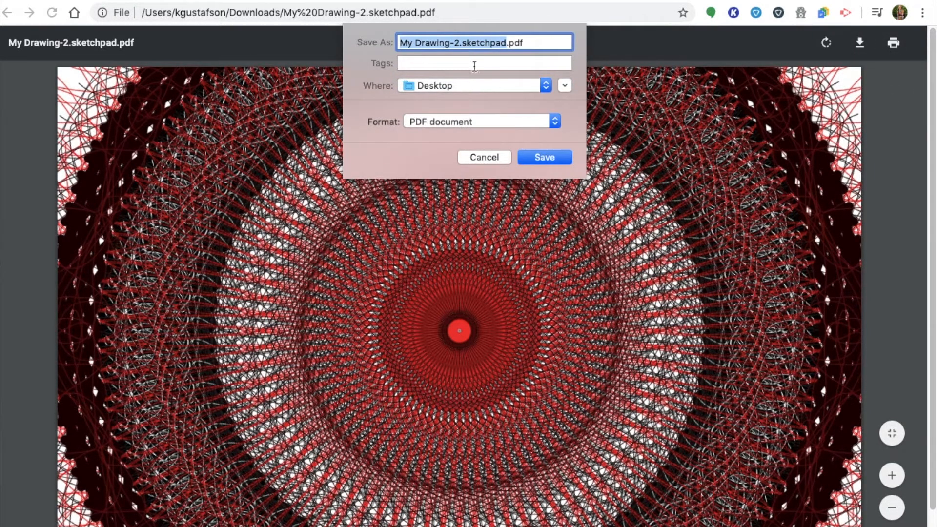
key("BackSpace")
type("MsGustafson")
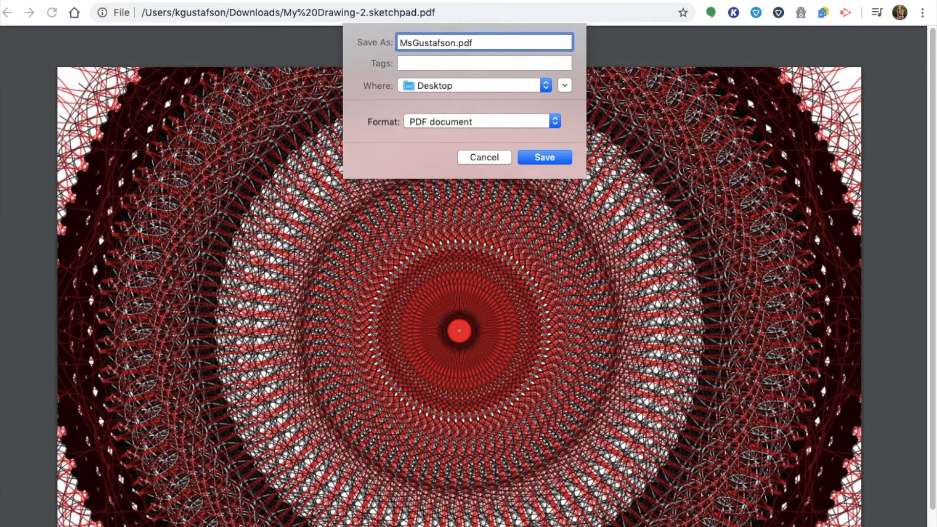
left_click(539, 157)
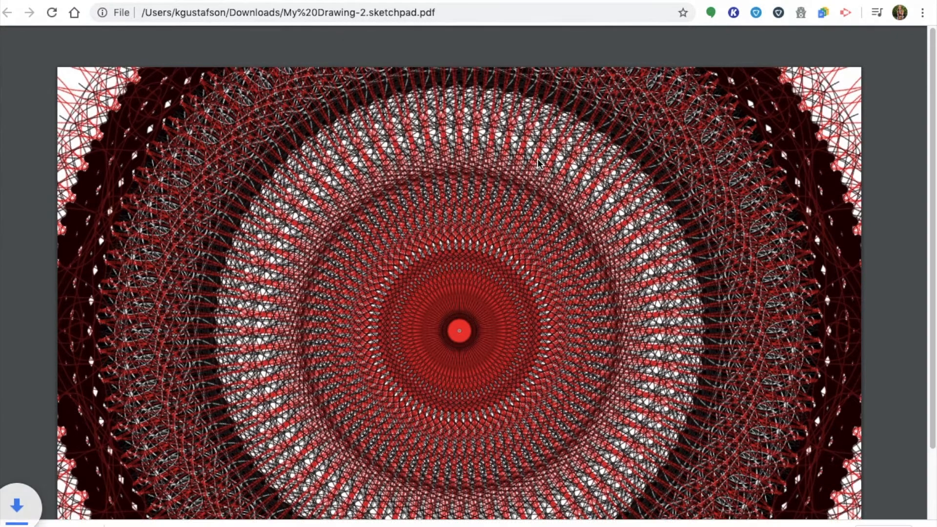